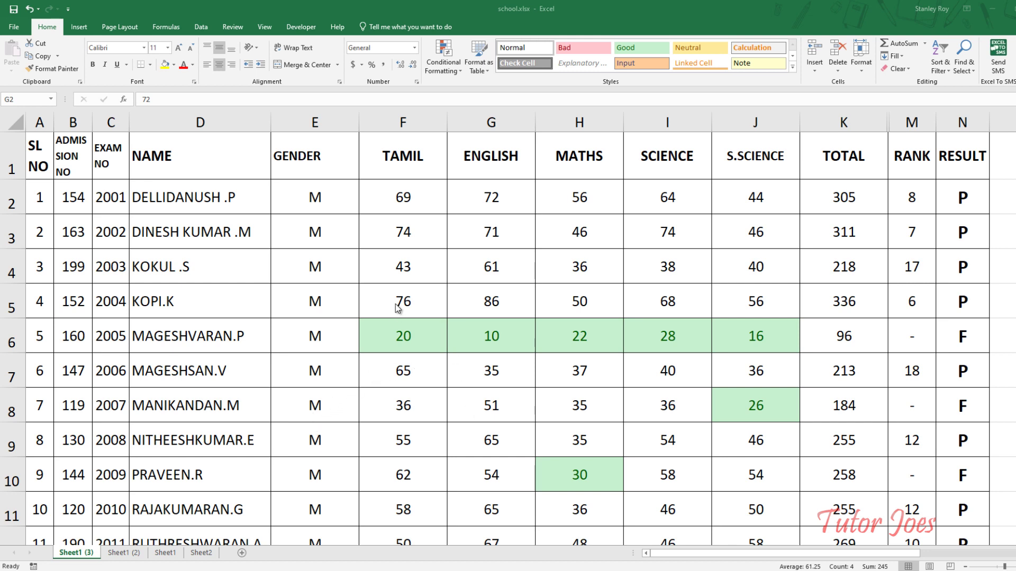
Scroll down to the empty 1 SUB–5 SUB boys/girls failure-count table and step through its cells, ending on J37
scroll(561, 359, "down", 5)
scroll(571, 370, "down", 6)
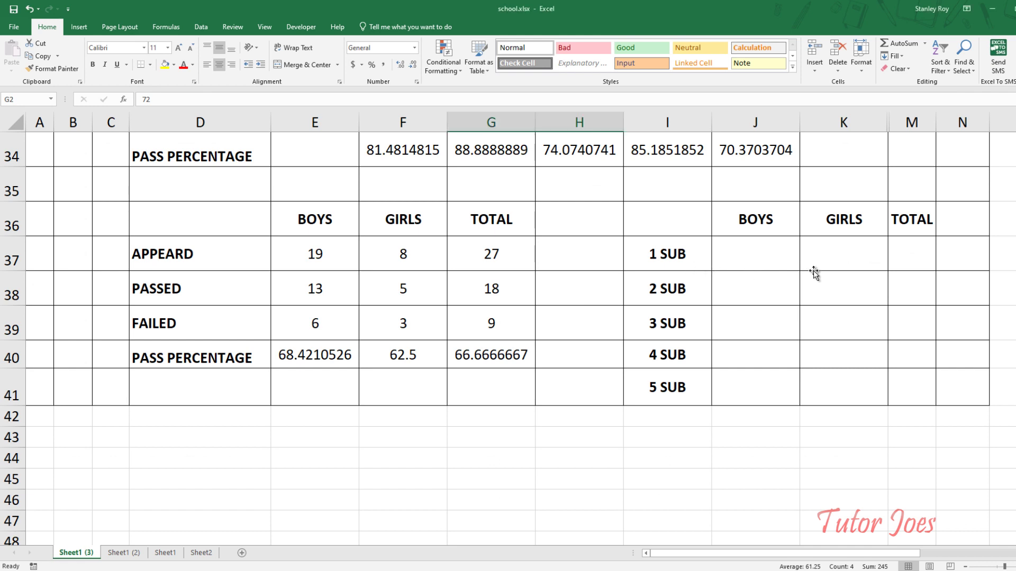
left_click(814, 267)
left_click(770, 260)
left_click(762, 291)
left_click(766, 346)
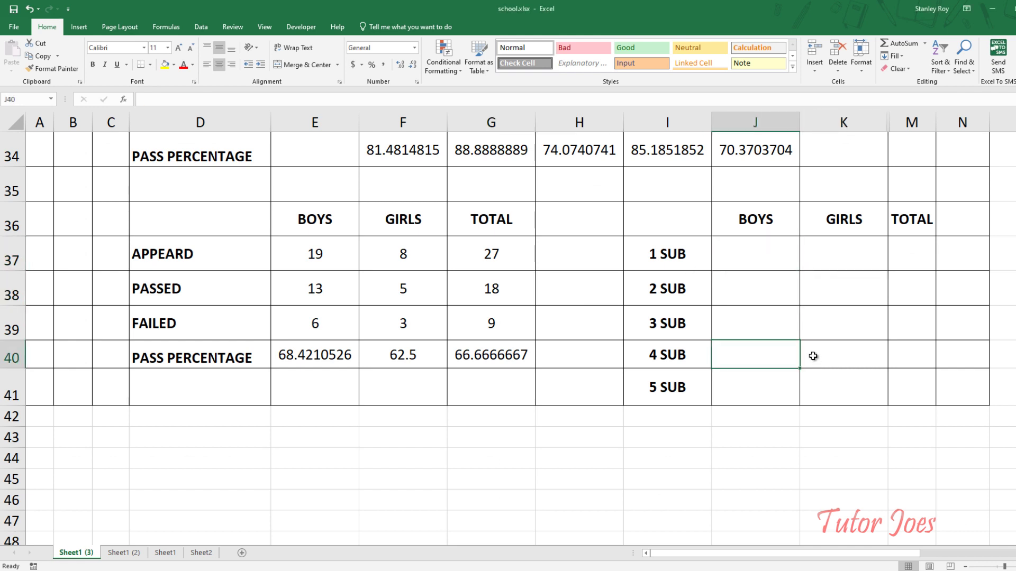
left_click(811, 356)
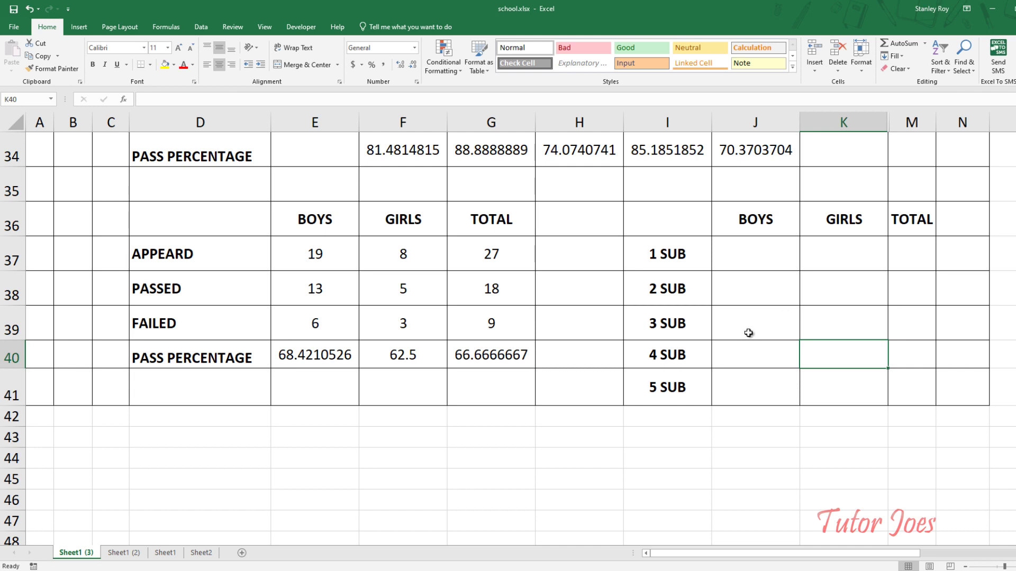
left_click(725, 262)
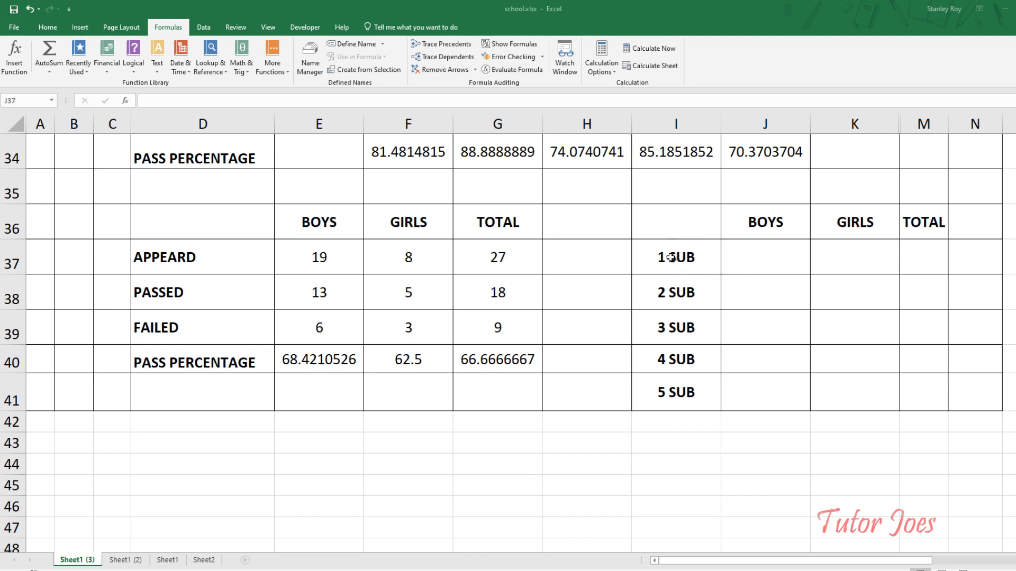
Check the 1 SUB, 2 SUB and 3 SUB row labels, return to J37, and scroll back up
left_click(682, 267)
left_click(690, 294)
left_click(705, 334)
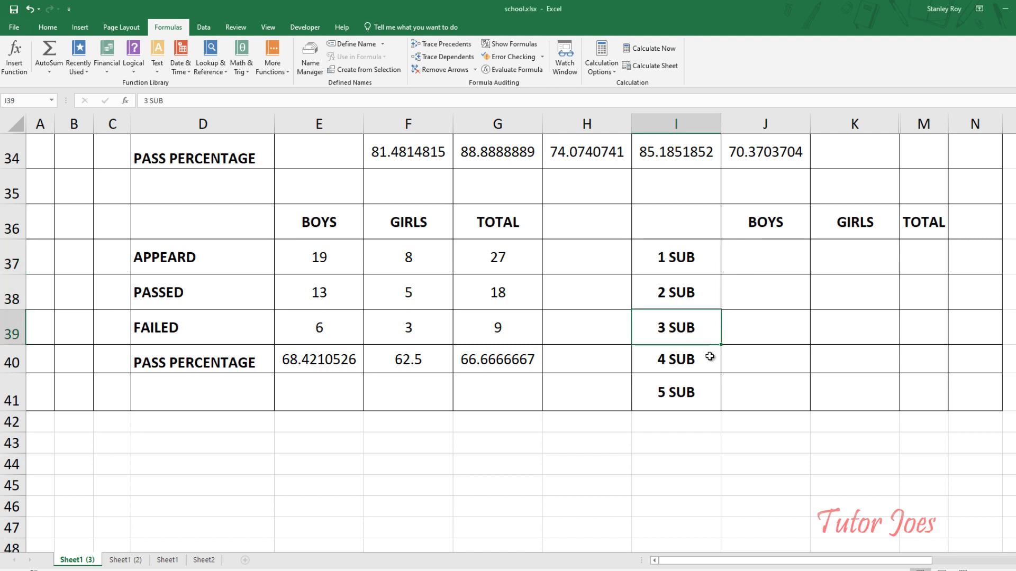
left_click(755, 242)
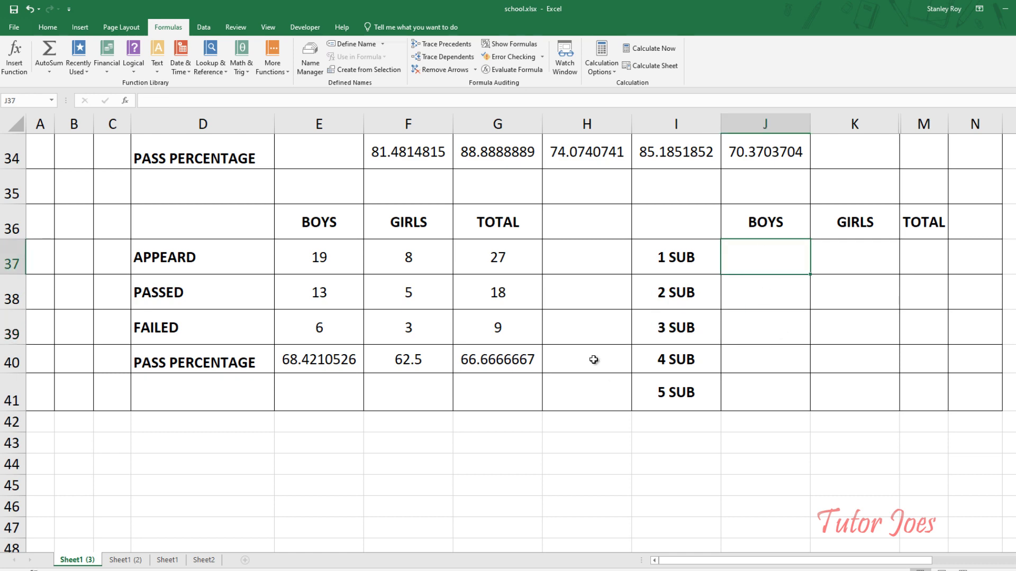
scroll(592, 328, "up", 4)
scroll(471, 288, "up", 6)
scroll(328, 279, "up", 1)
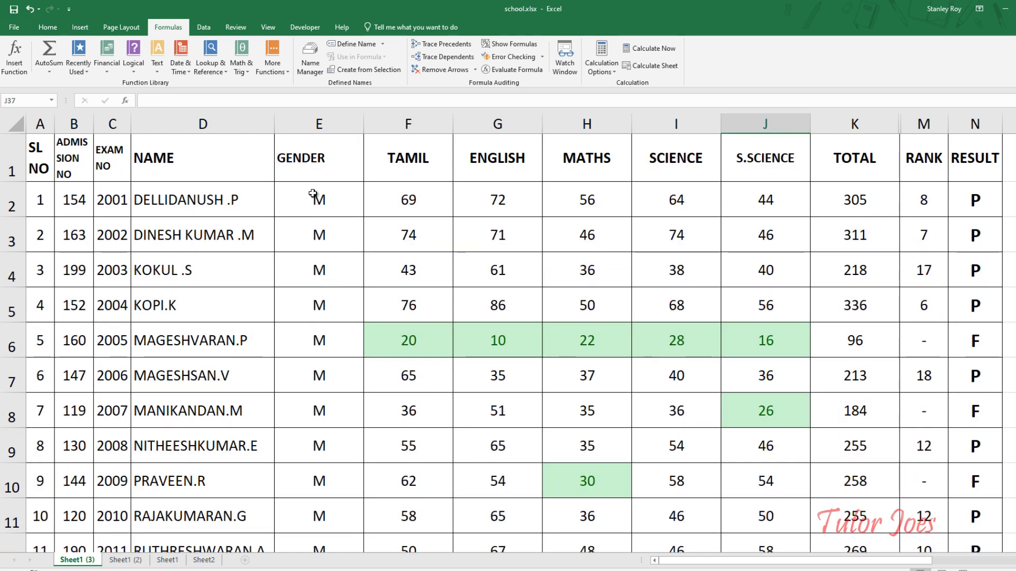
Define the gender entries E2:E28 as the named range GENDER
left_click_drag(313, 194, 305, 569)
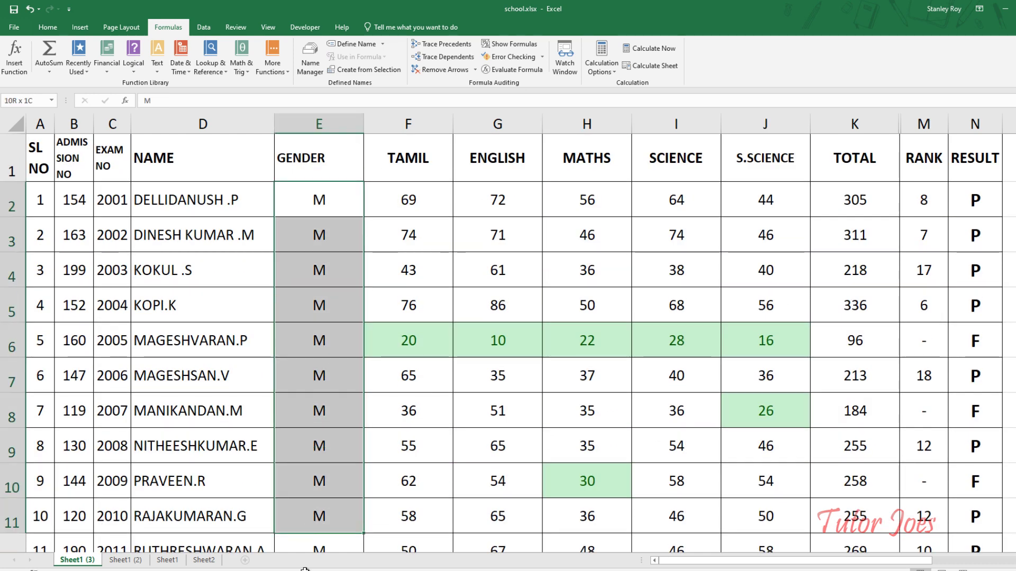
mouse_move(305, 569)
left_mouse_down()
mouse_move(321, 377)
mouse_move(322, 401)
left_mouse_up()
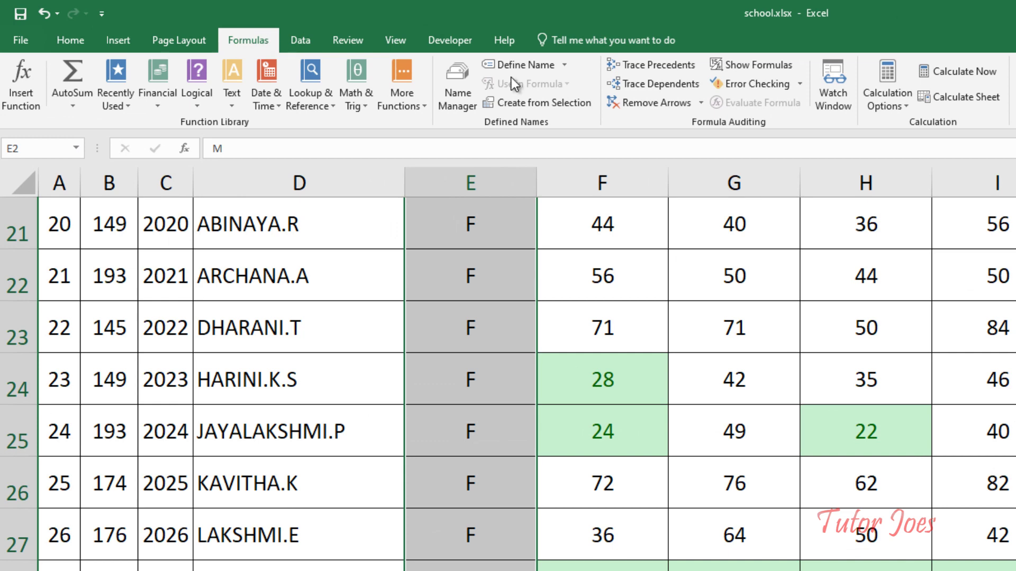
left_click(525, 69)
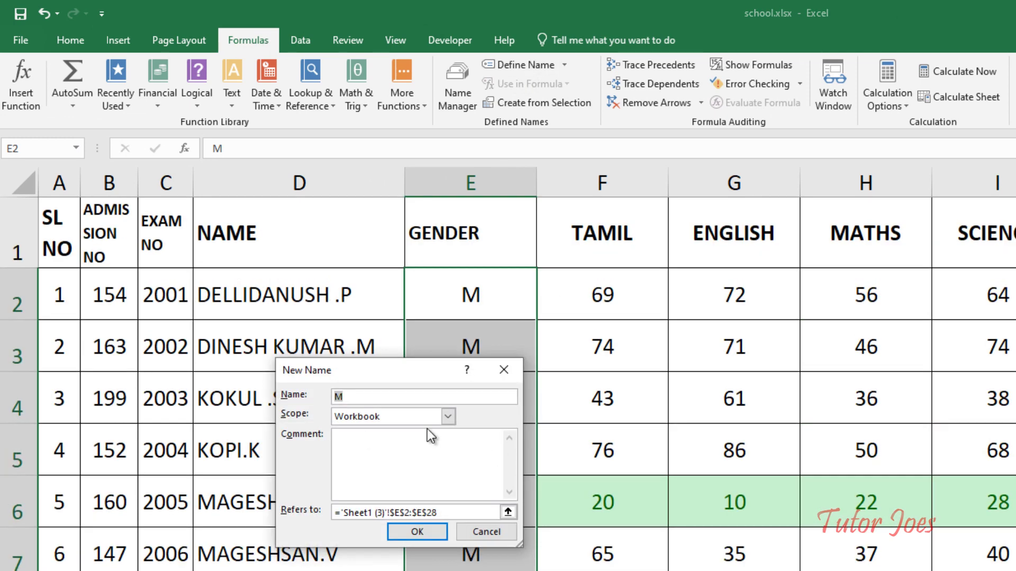
type("GENDER")
key("Return")
Select the TAMIL marks from F2 down to F28
left_click(593, 295)
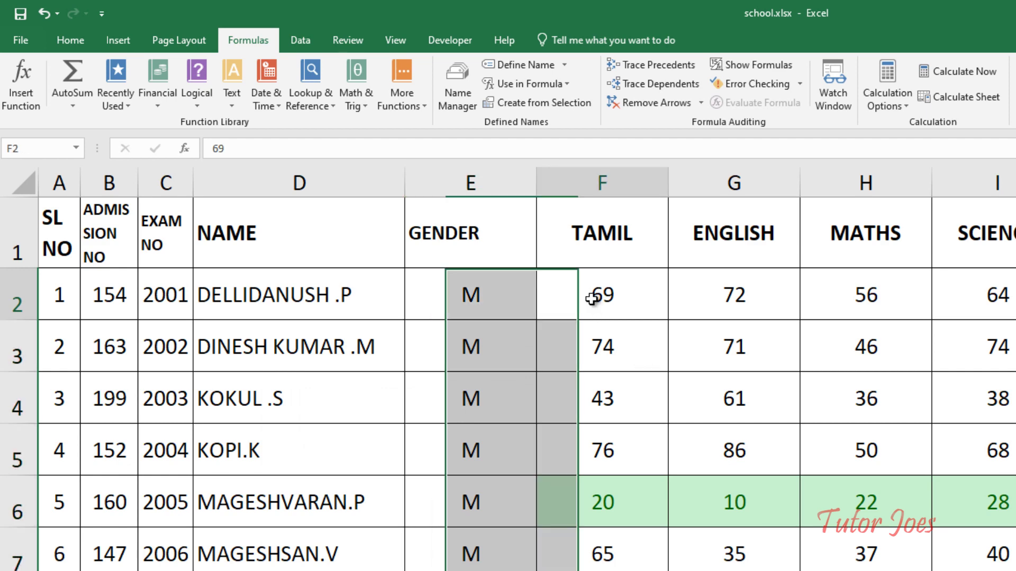
key("ctrl+shift+Down")
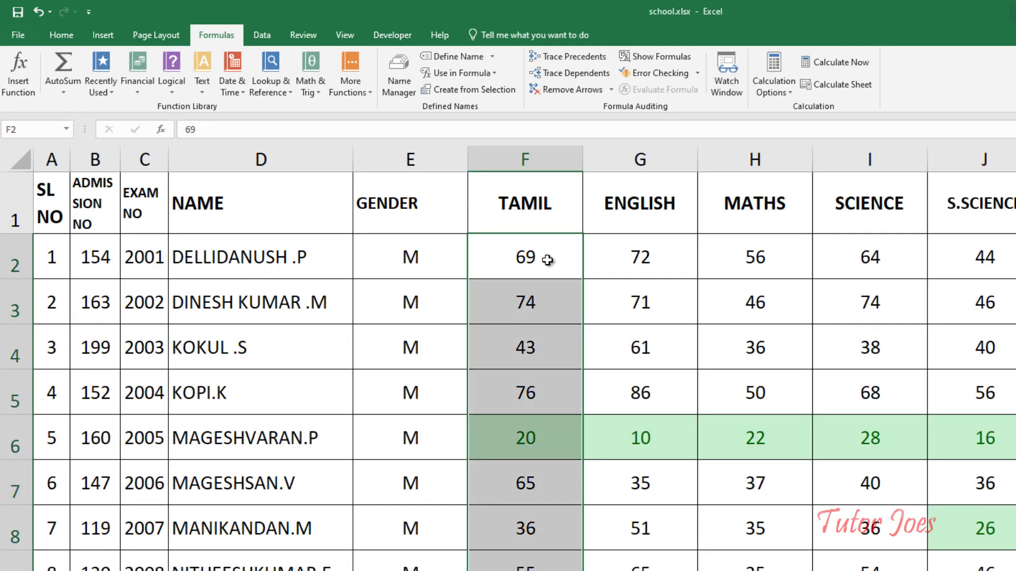
scroll(539, 271, "down", 4)
scroll(539, 271, "down", 3)
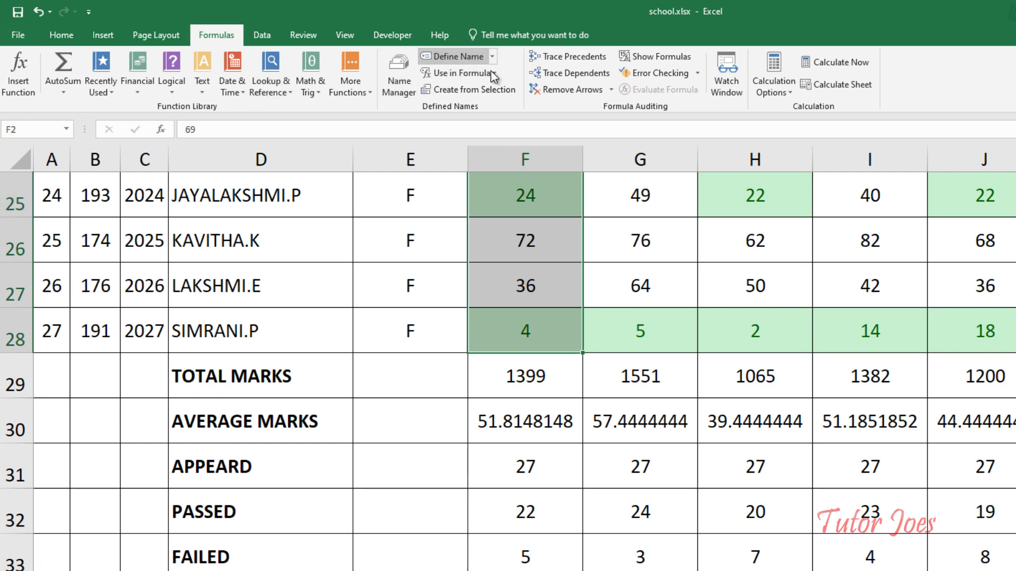
Name the selected TAMIL marks F2:F28 SUB_1
left_click(461, 56)
type("SUB")
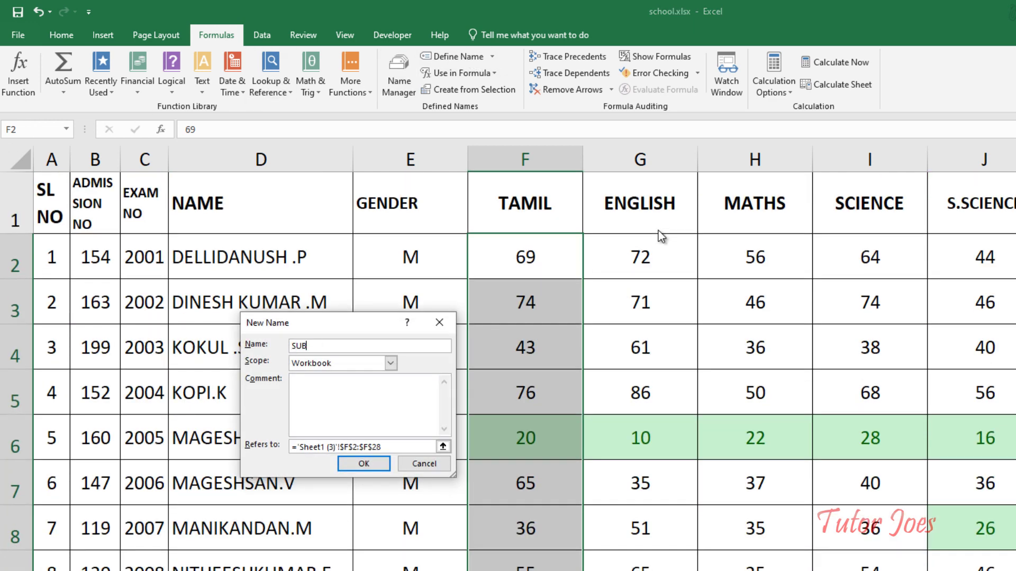
type("_1")
key("Return")
Select the ENGLISH marks G2:G28 and define a SUB_ subject name for them
left_click_drag(640, 257, 642, 570)
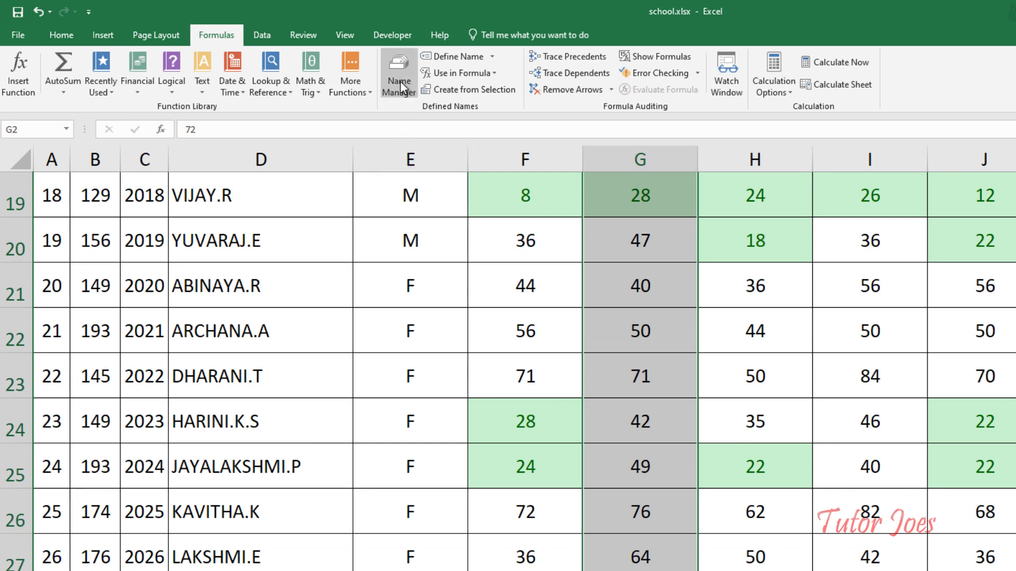
left_click(457, 57)
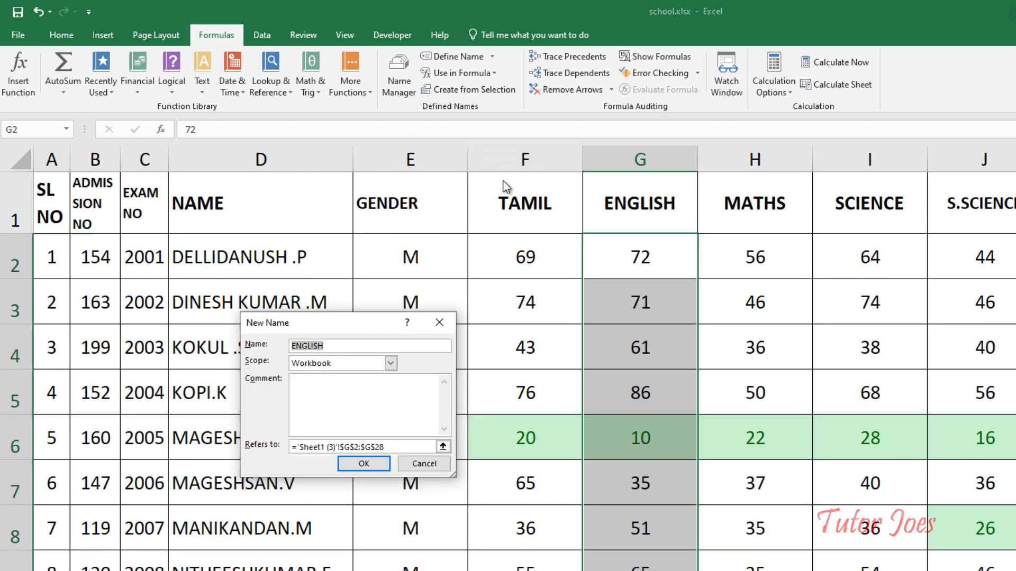
type("SU")
key("BackSpace")
type("E")
key("Return")
mouse_move(751, 256)
left_mouse_down()
mouse_move(755, 569)
mouse_move(752, 422)
left_mouse_up()
Name the MATHS marks H2:H28 SUB_3 and the SCIENCE marks I2:I28 SUB_4
left_click(442, 51)
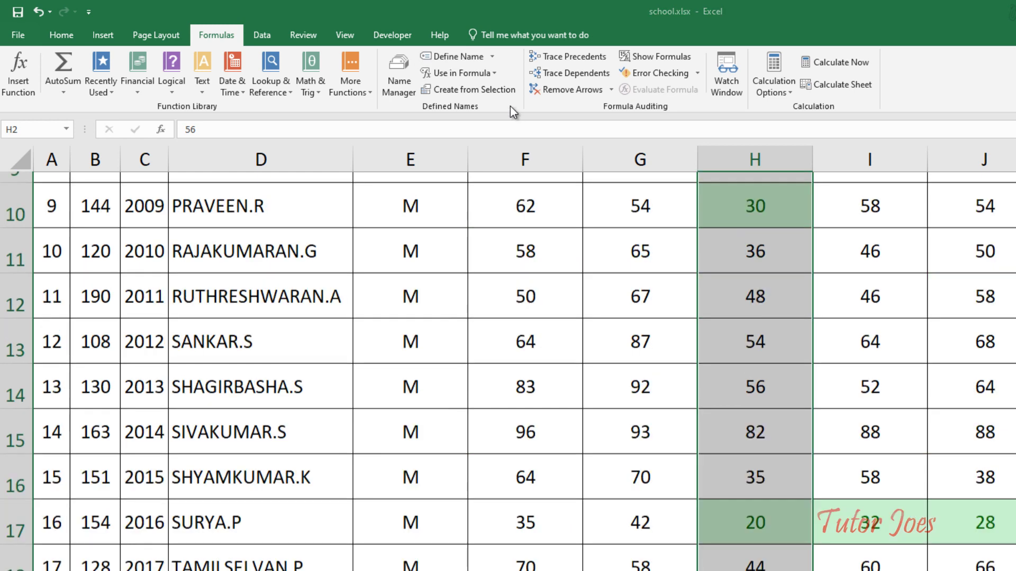
type("SUB_3")
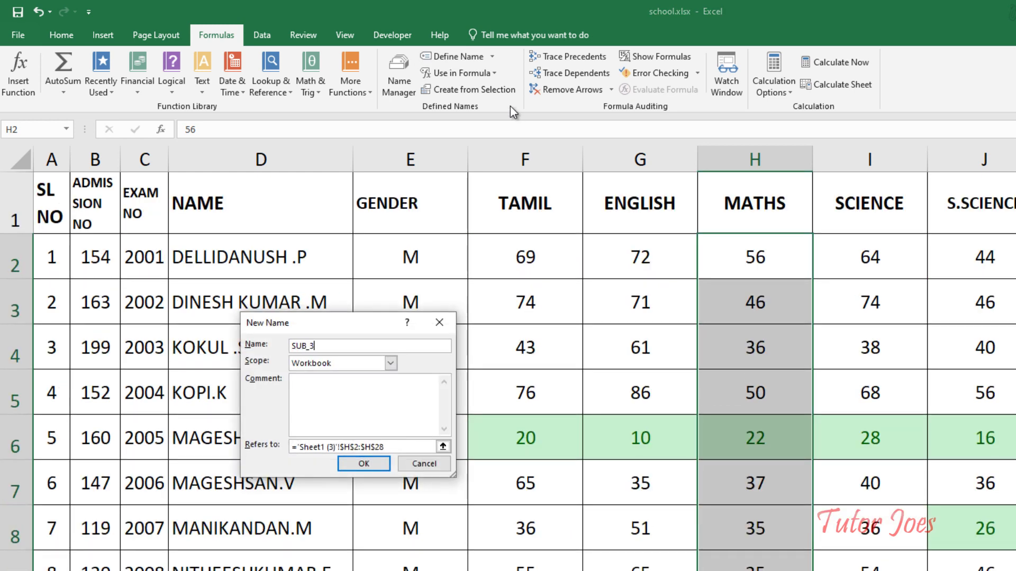
key("Return")
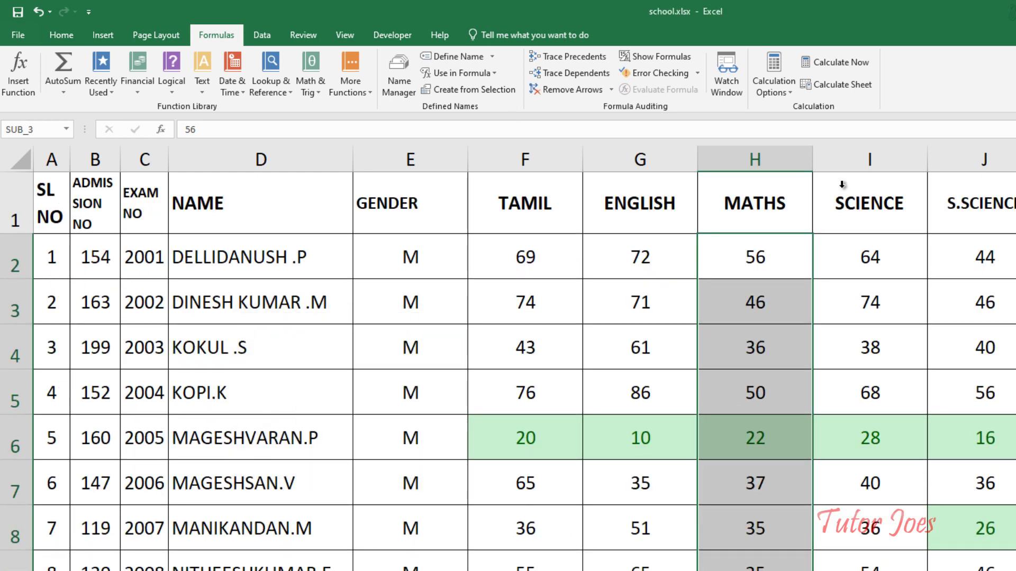
left_click_drag(894, 257, 870, 424)
left_click(458, 57)
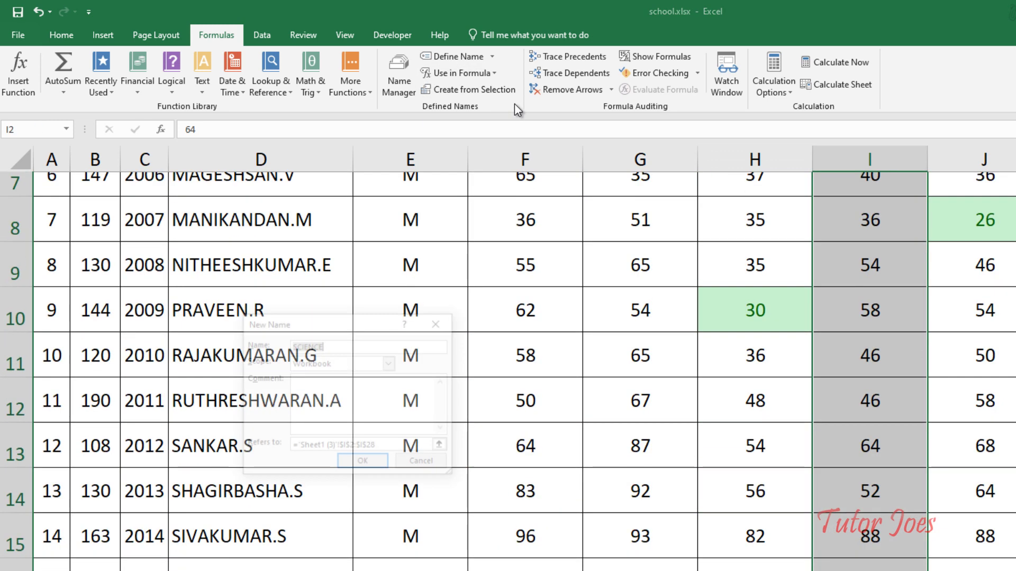
type("SUB_4")
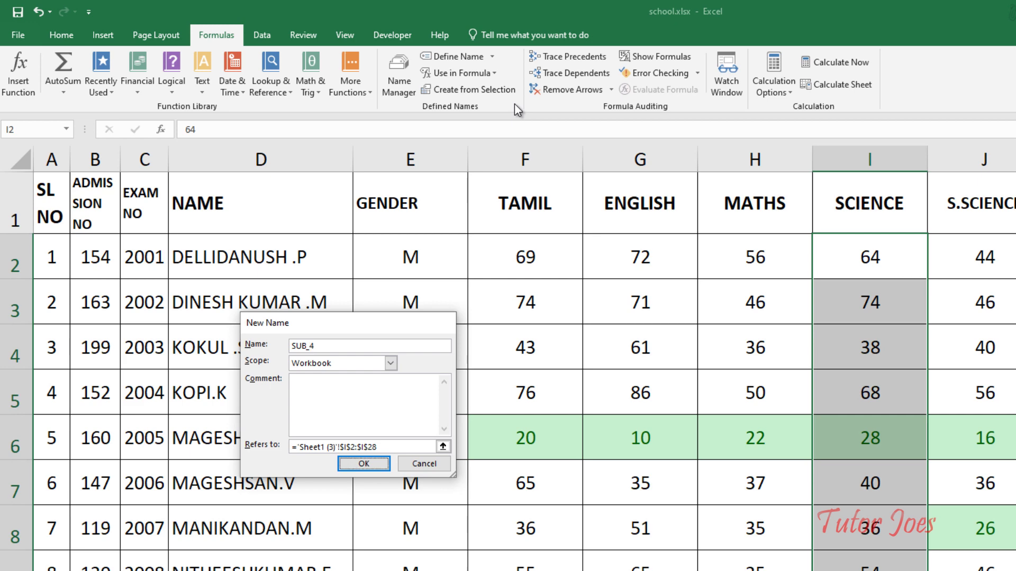
key("Return")
Name the S.SCIENCE marks J2:J28 SUB_5
left_click_drag(984, 256, 1011, 390)
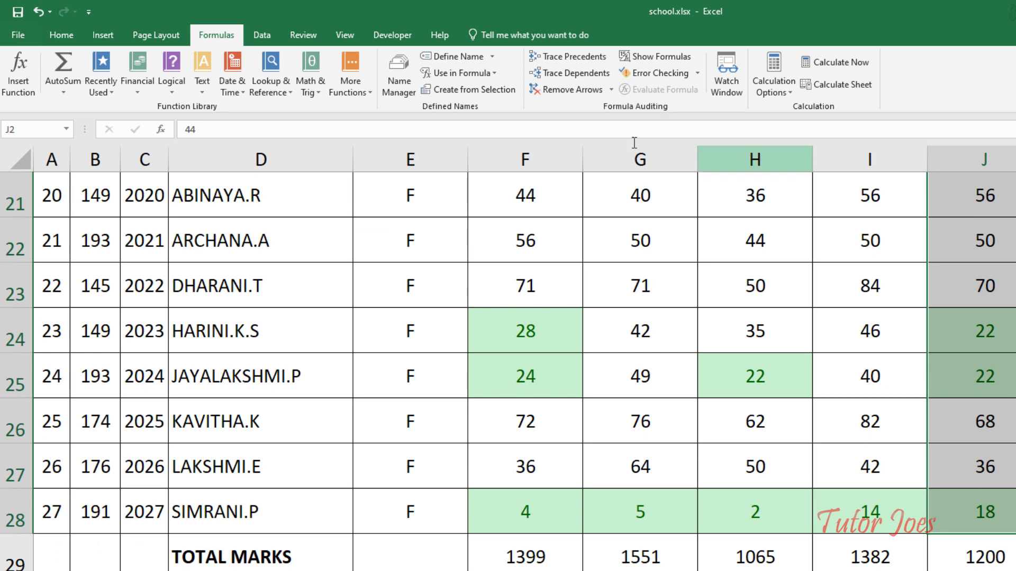
left_click(454, 57)
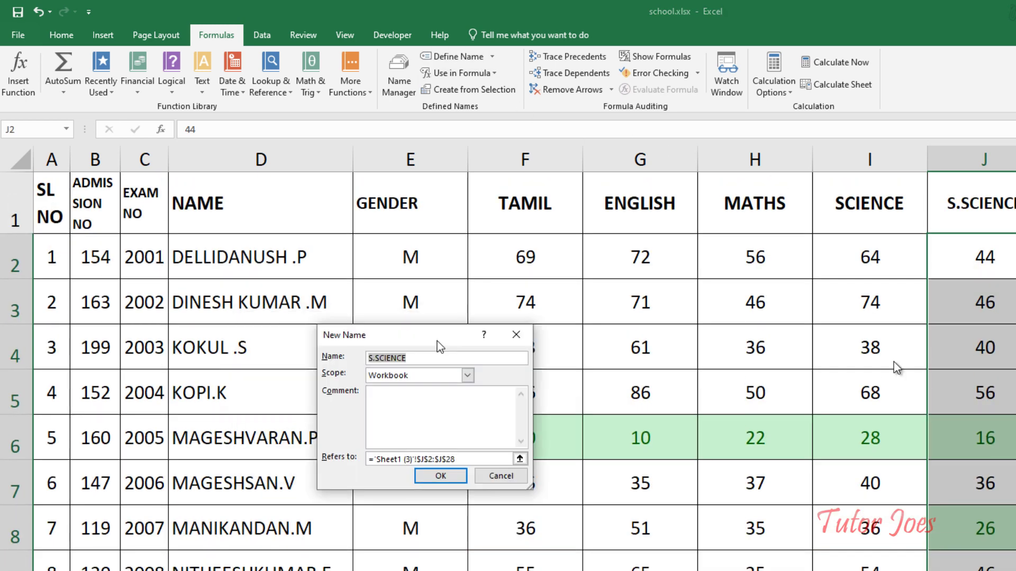
left_click_drag(363, 325, 894, 362)
type("SUB")
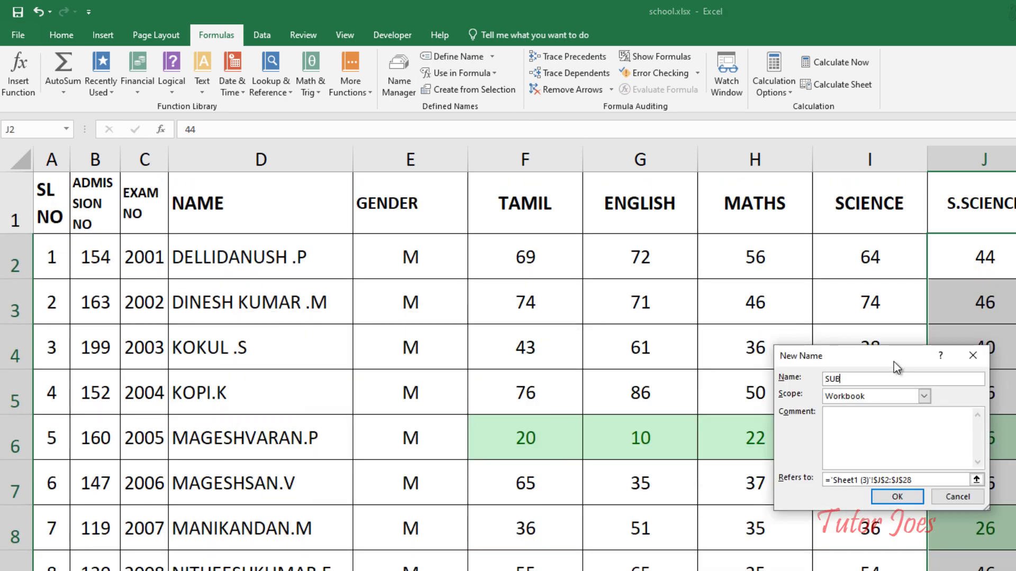
type("_S")
key("Return")
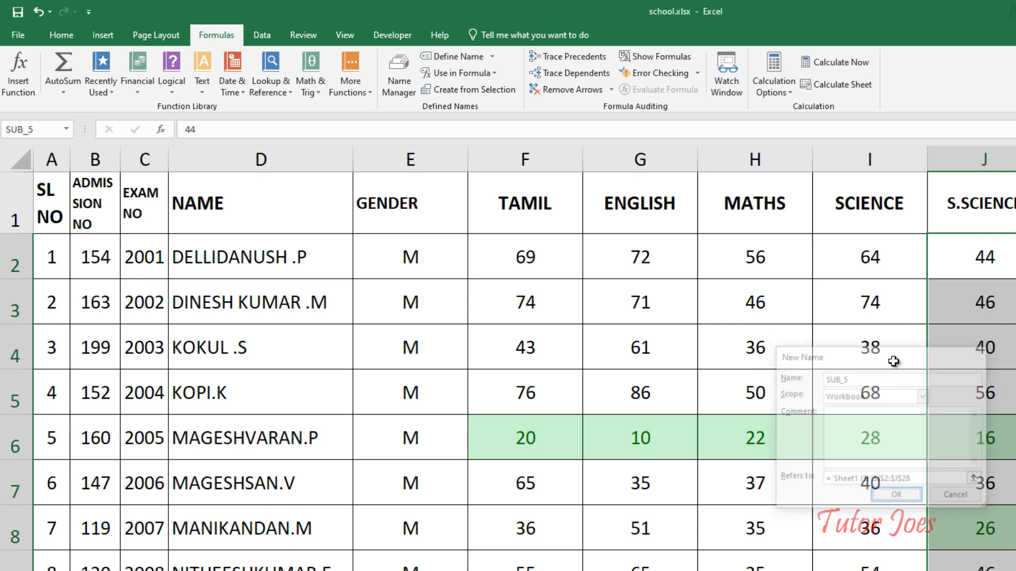
left_click(894, 284)
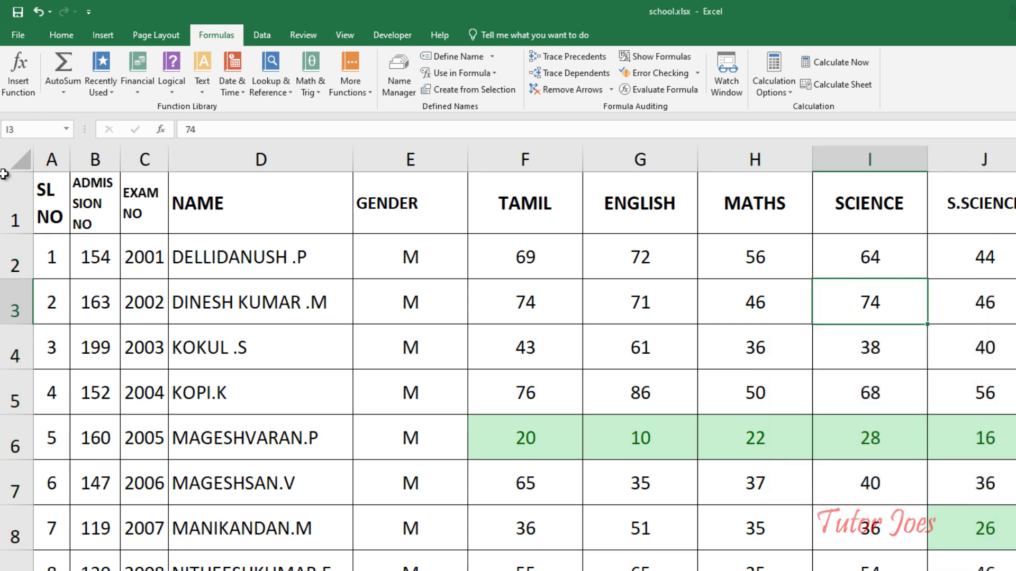
left_click(65, 129)
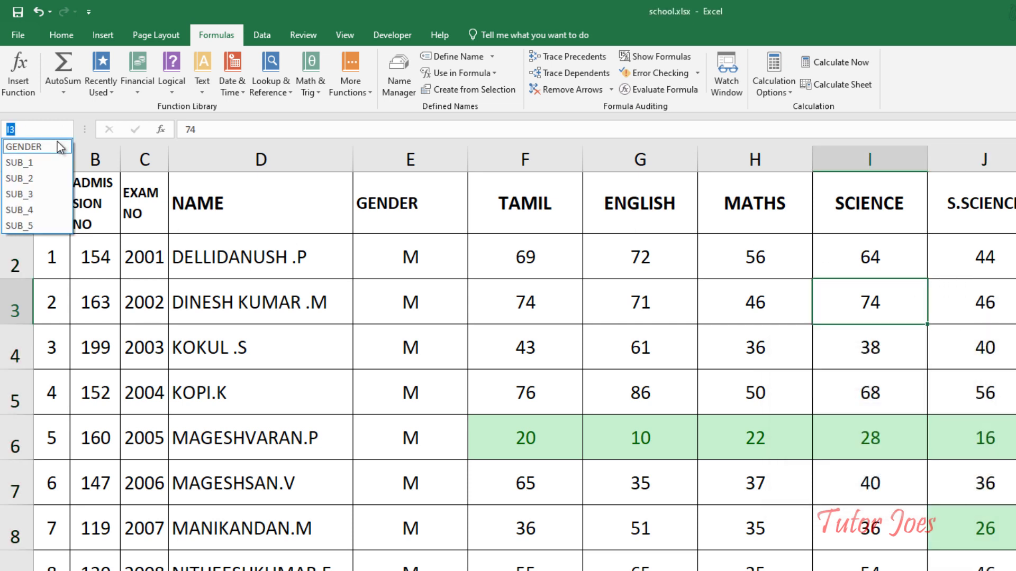
left_click(60, 147)
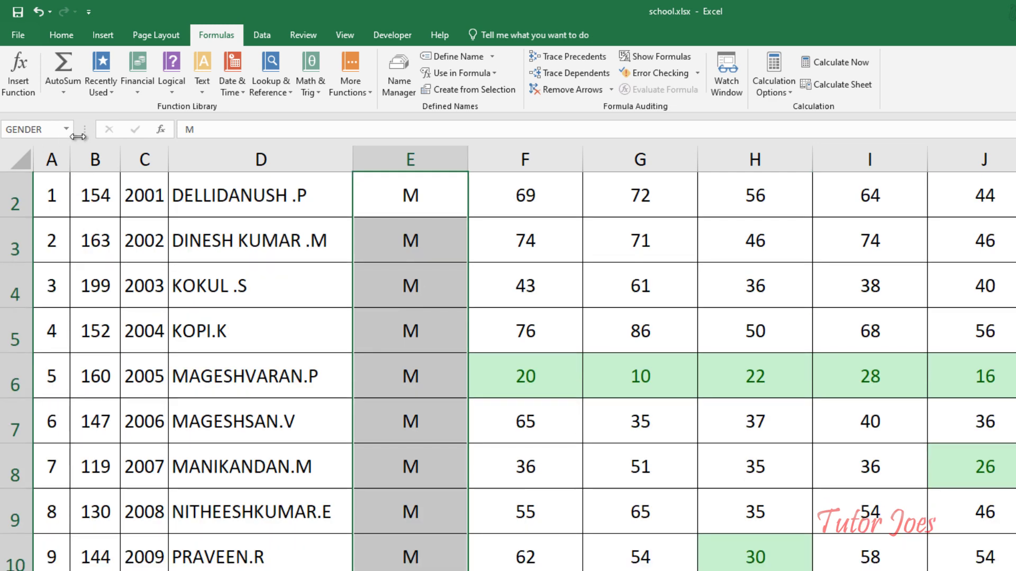
left_click(66, 129)
left_click(59, 163)
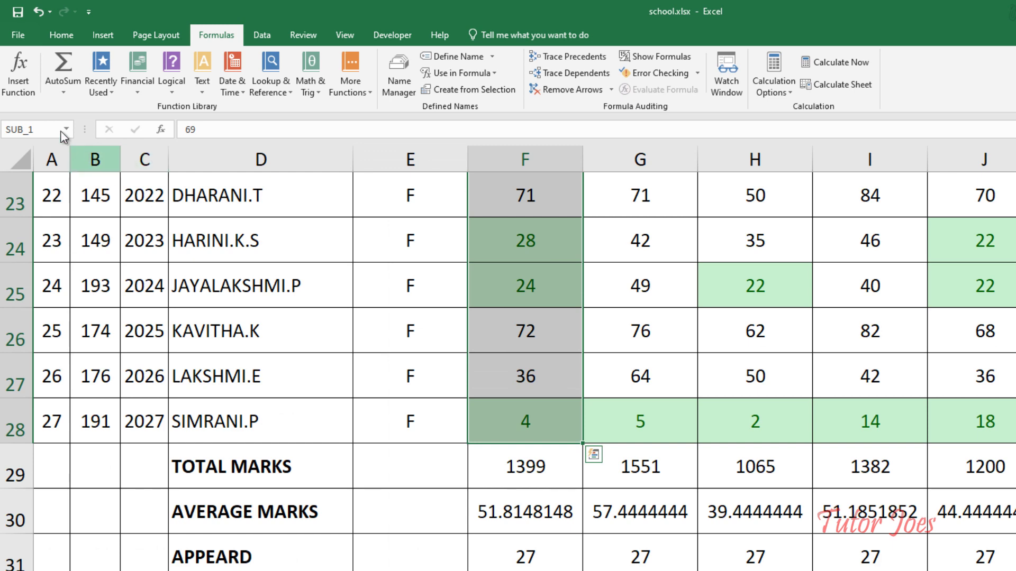
left_click(66, 129)
left_click(62, 176)
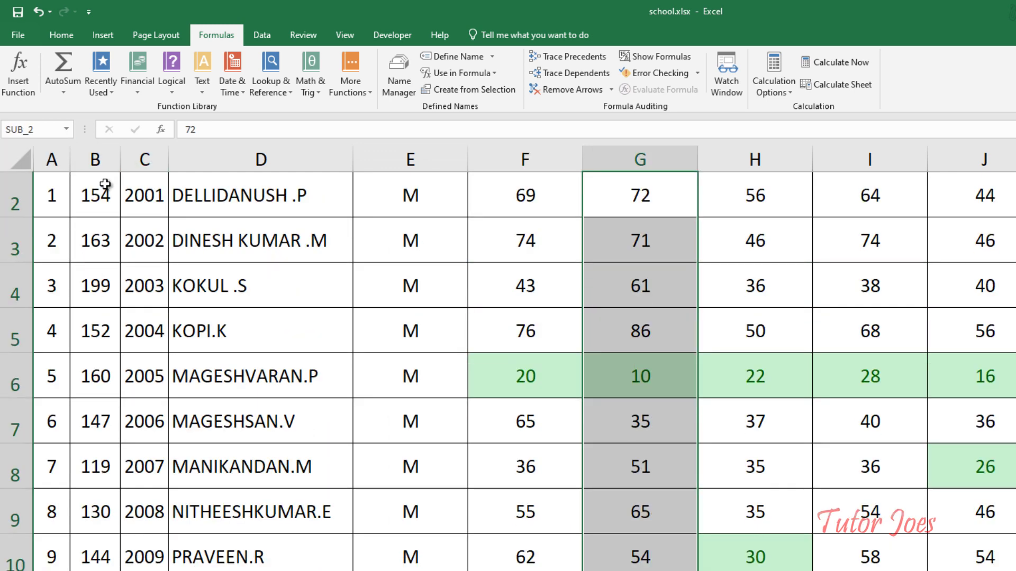
left_click(66, 129)
left_click(57, 217)
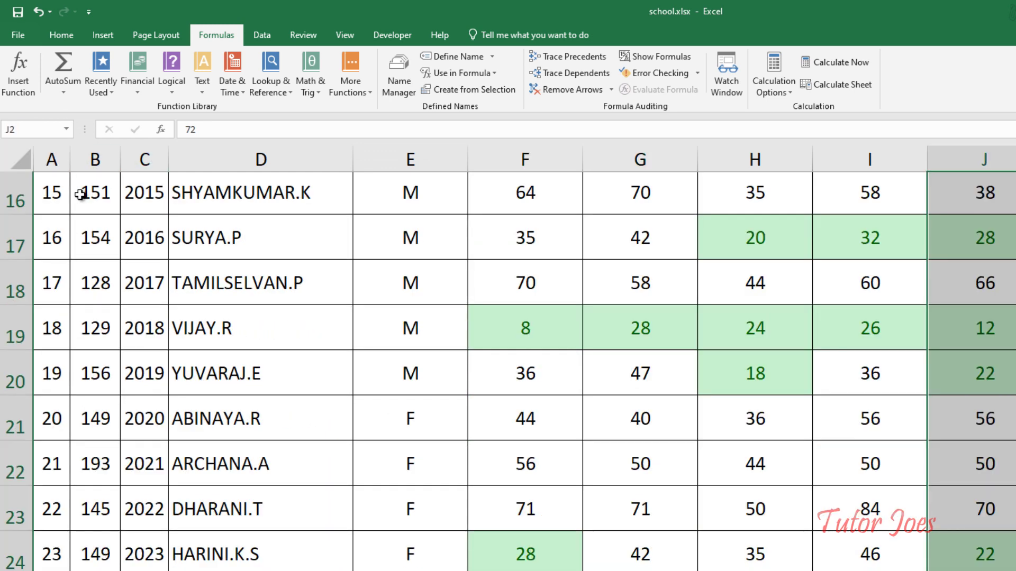
scroll(672, 281, "up", 4)
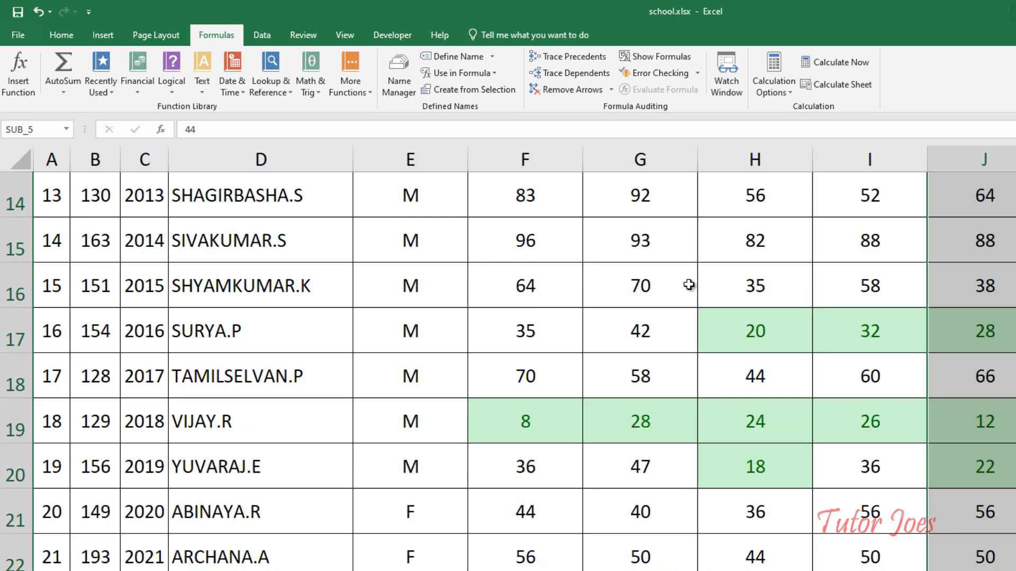
scroll(698, 281, "up", 4)
scroll(655, 363, "down", 3)
scroll(699, 301, "up", 1)
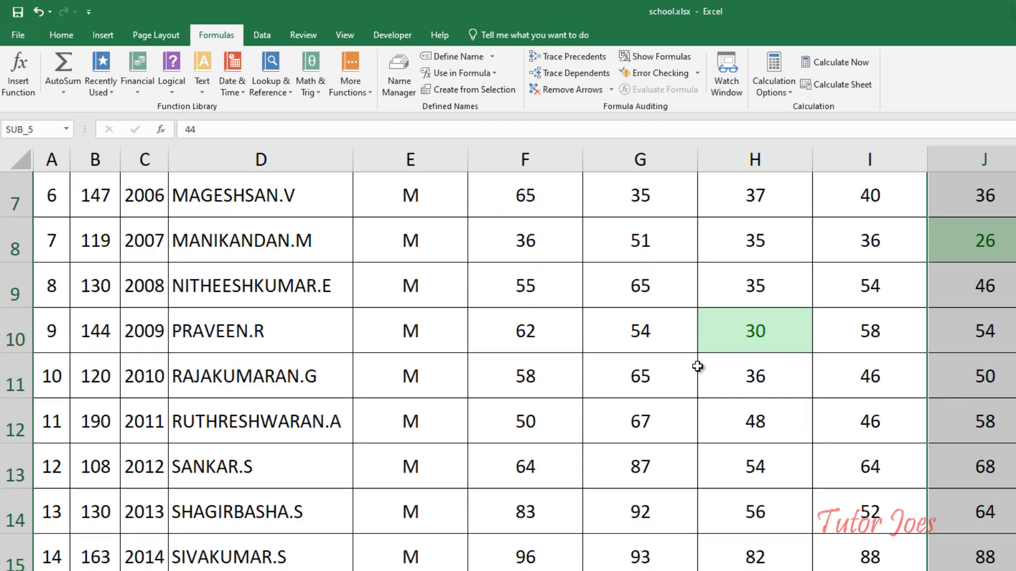
scroll(834, 418, "down", 6)
scroll(785, 434, "down", 2)
Select J37, the BOYS cell for 1 SUB, after abandoning a first formula attempt
left_click(785, 434)
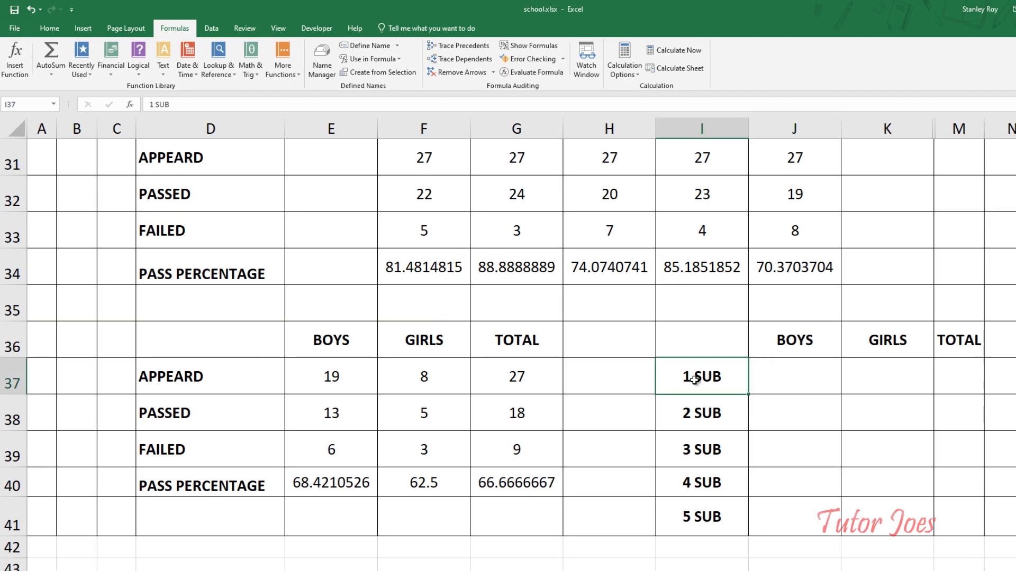
left_click(787, 381)
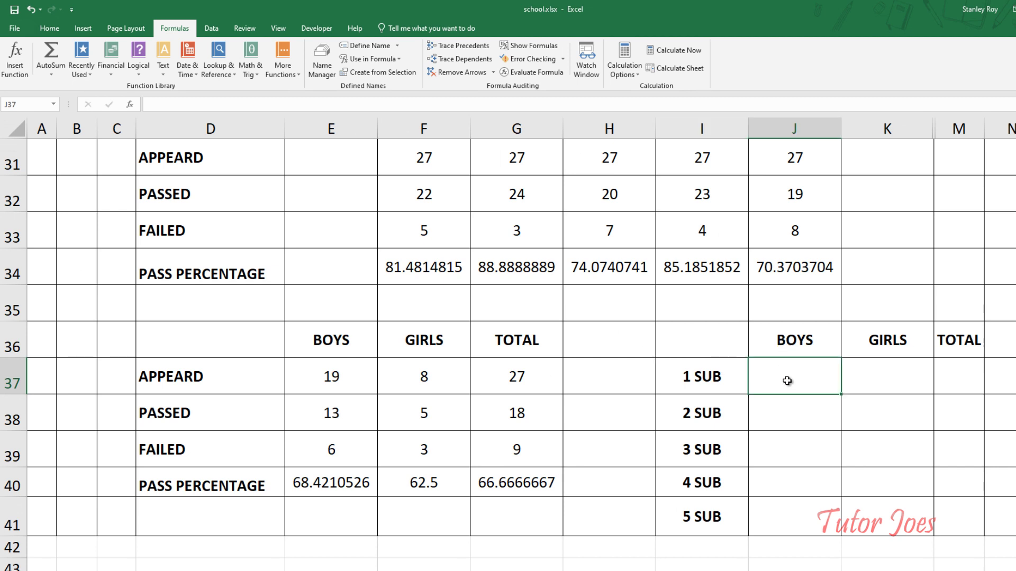
type("=")
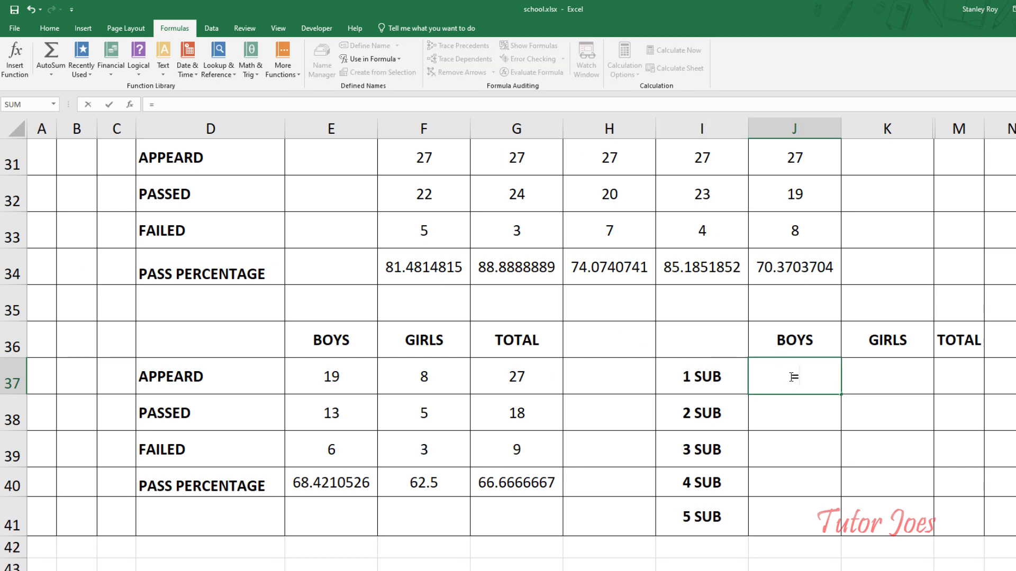
type("coun")
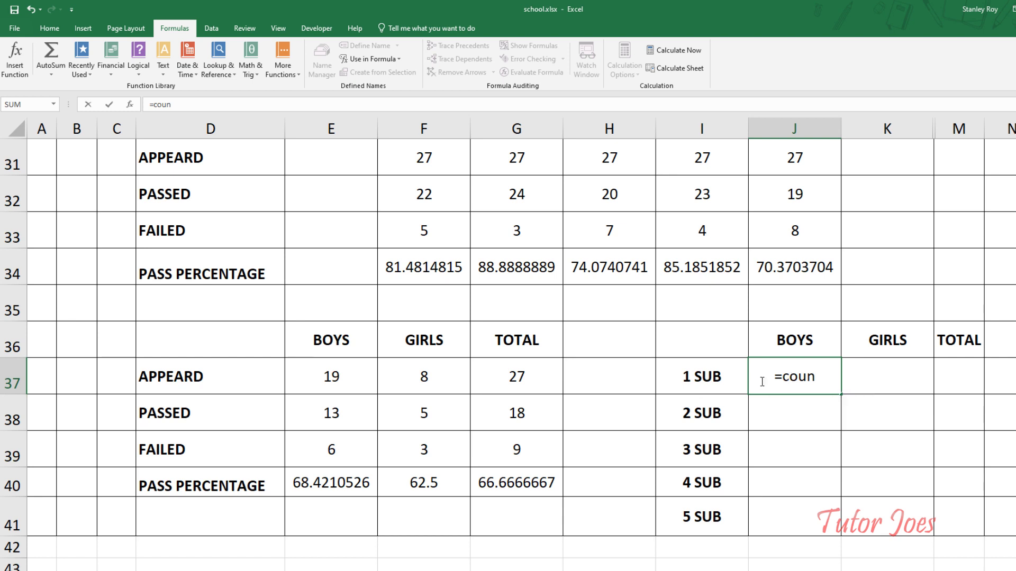
key("Escape")
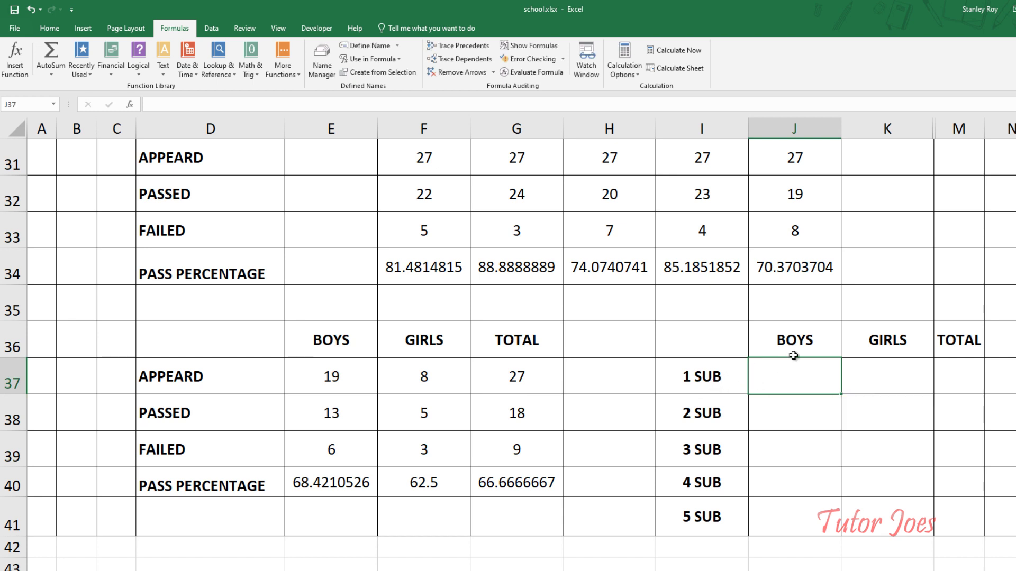
left_click(806, 343)
left_click(715, 379)
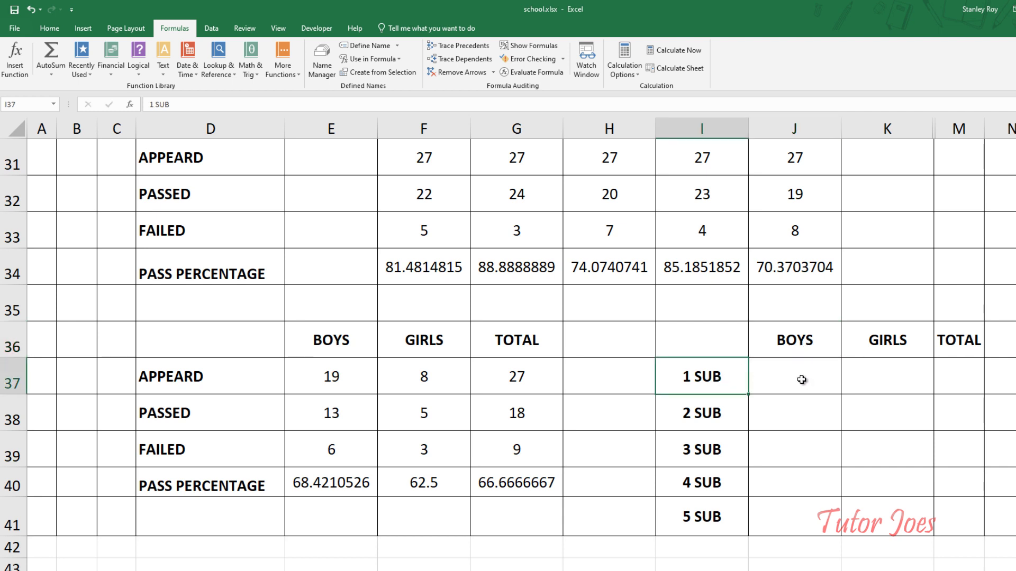
left_click(801, 380)
Start the COUNTIFS formula with the GENDER range and "M" criterion, dismissing the too-few-arguments error
type("=")
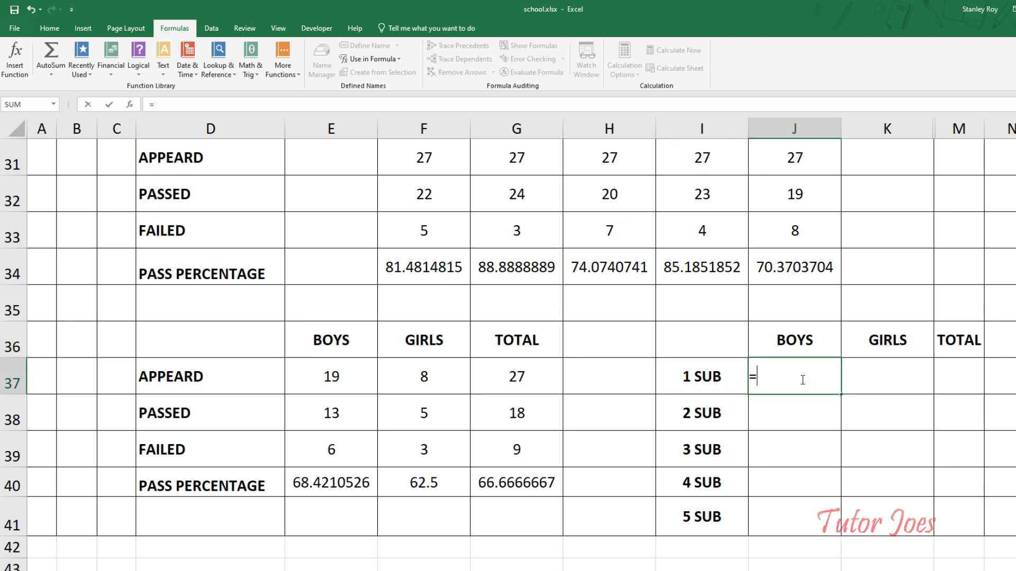
type("counu")
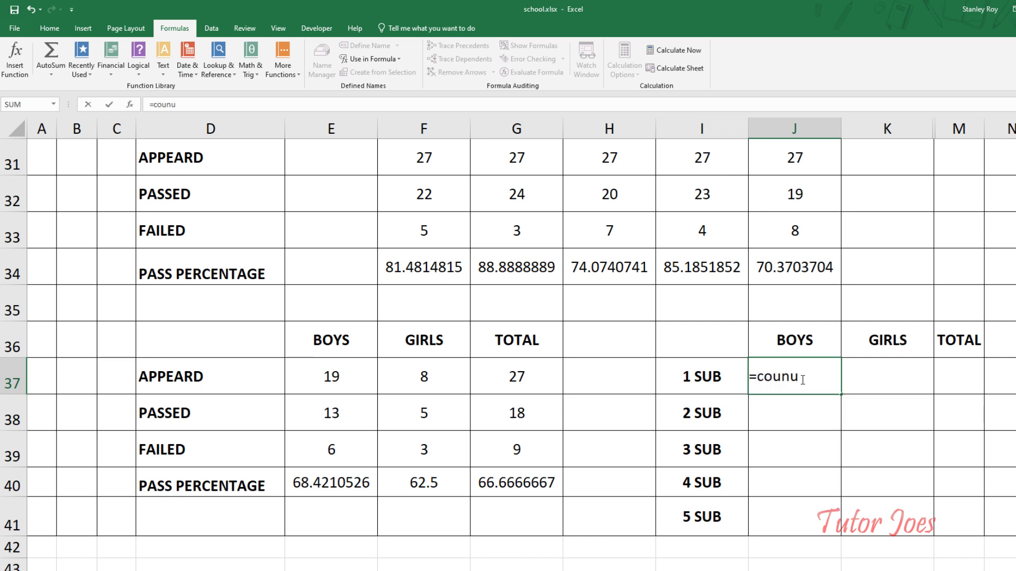
type("g")
key("BackSpace")
key("BackSpace")
type("if")
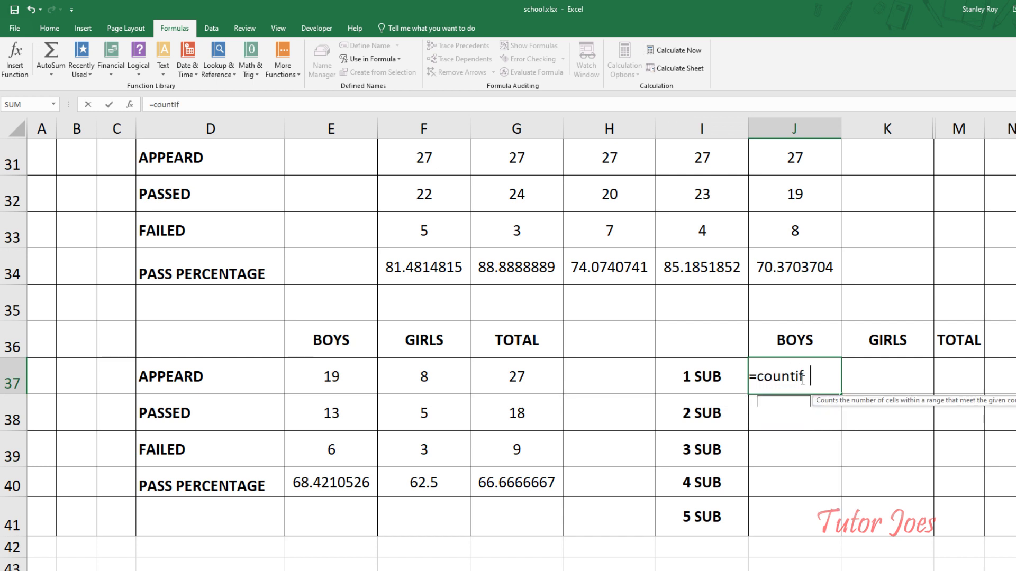
type("s")
key("Tab")
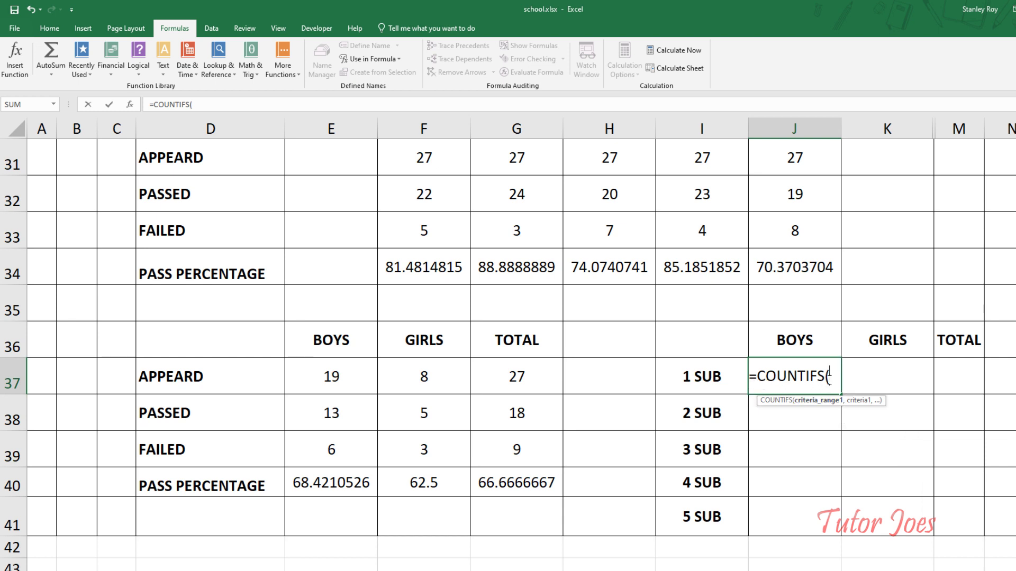
type("ge")
key("Tab")
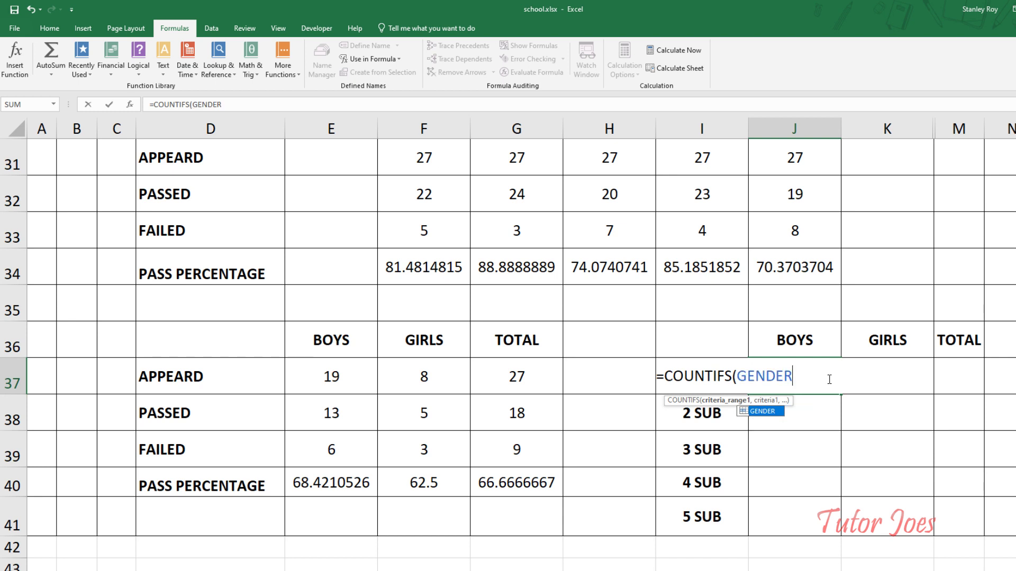
type(",")
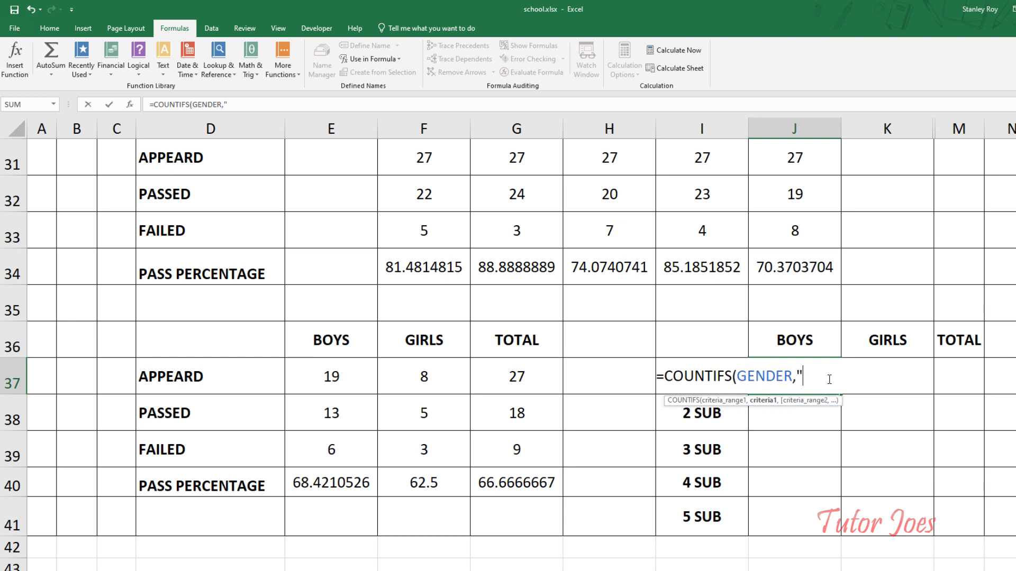
type("m")
key("BackSpace")
type("M ")
type(",")
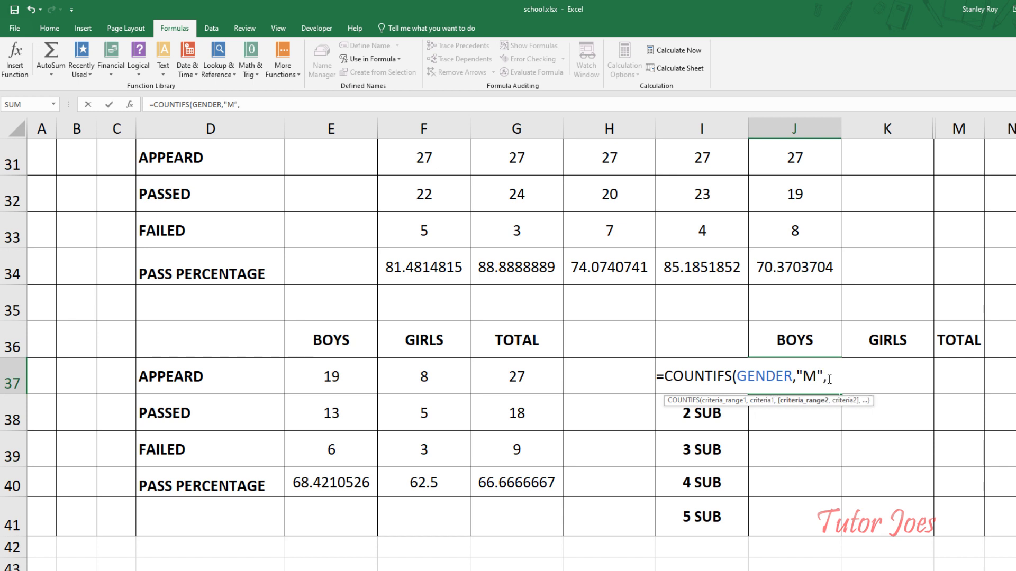
type("sun")
key("Return")
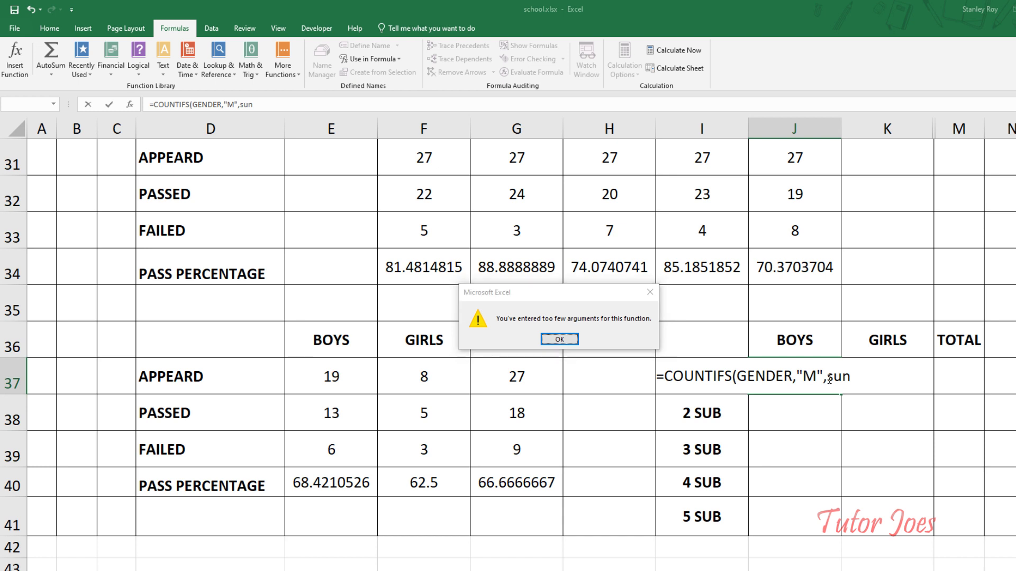
key("Return")
Complete J37 as =COUNTIFS(GENDER,"M",SUB_1,"<35"), which returns 2
type("SUB")
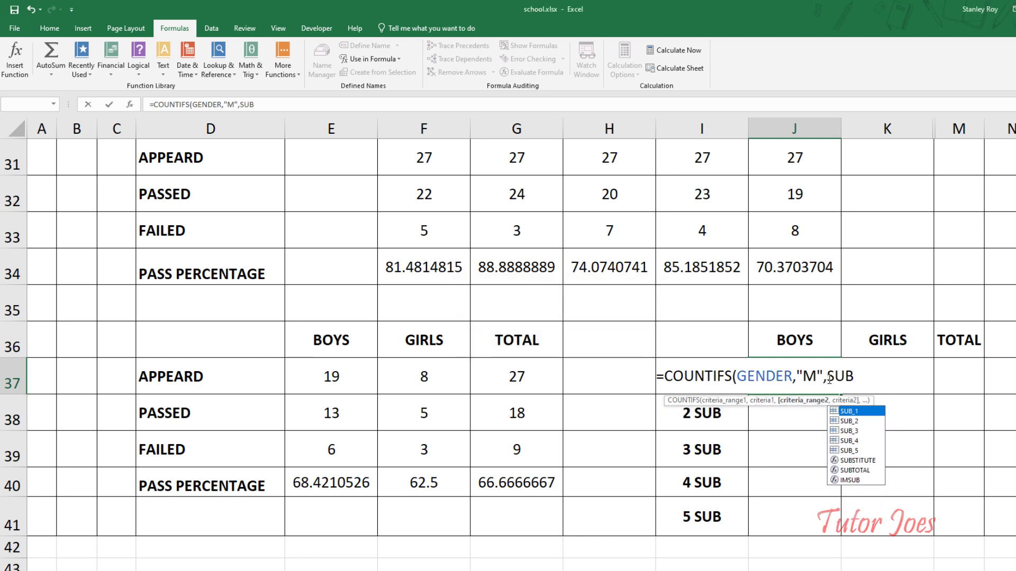
type("_1,\"<")
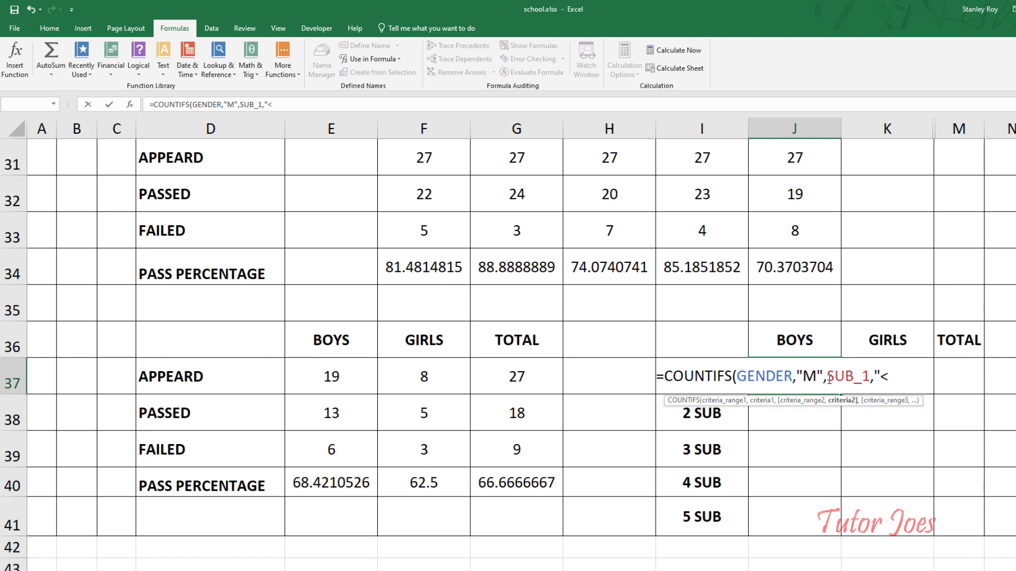
type("35\"")
type(")")
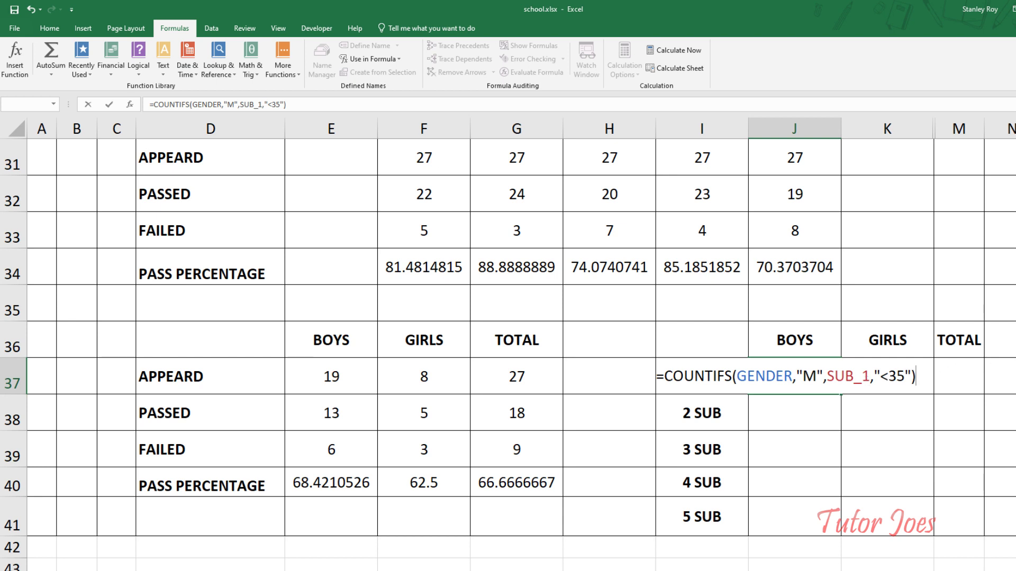
key("Return")
left_click(795, 369)
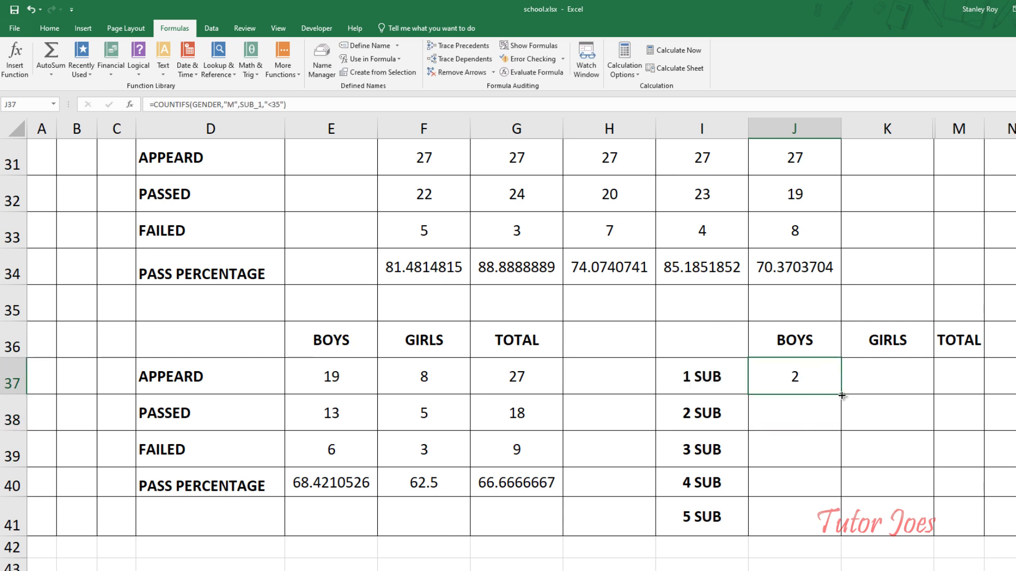
Copy the formula into K37 and change the criterion from "M" to "F", giving 3
left_click_drag(842, 396, 903, 399)
double_click(931, 377)
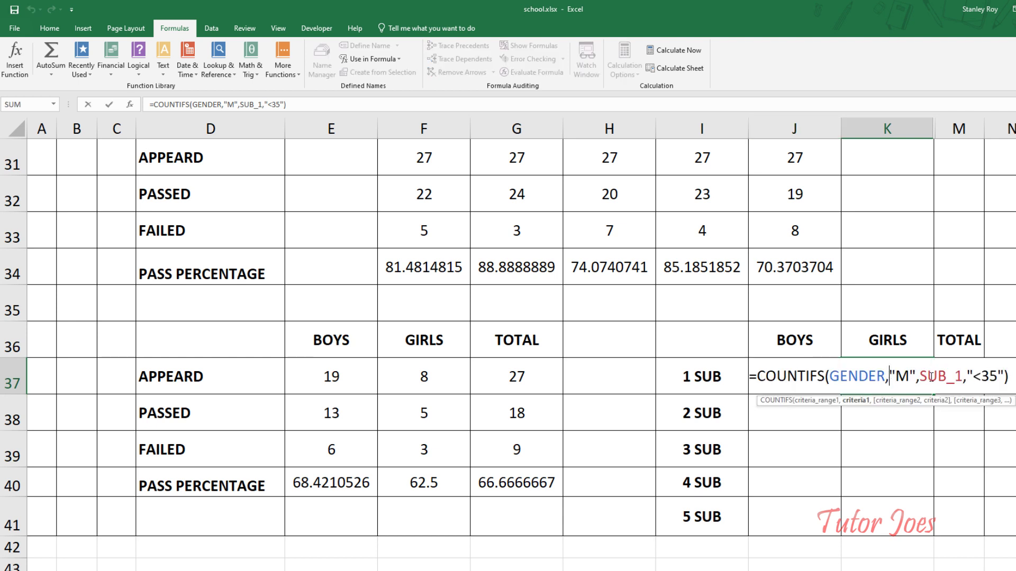
key("BackSpace")
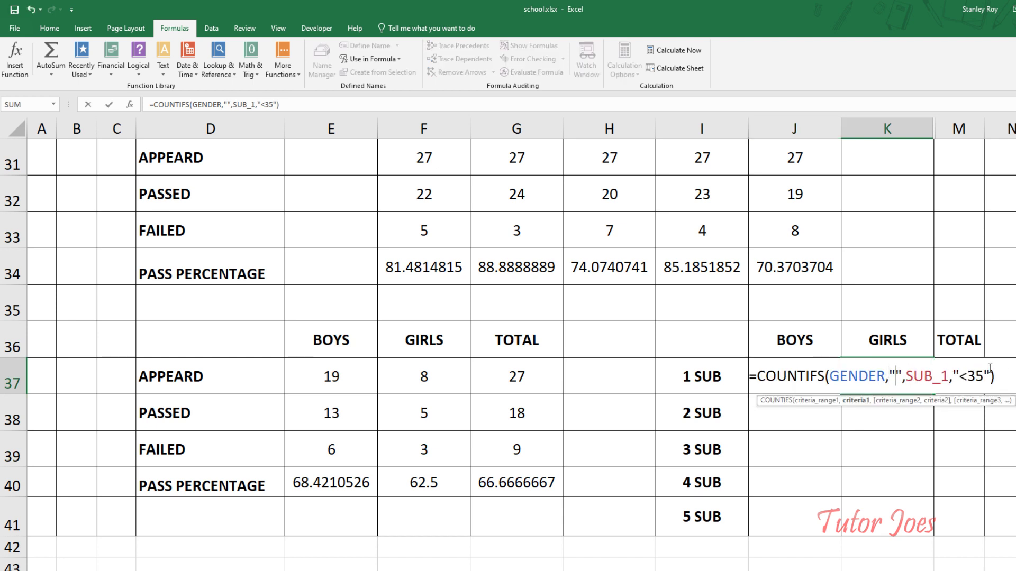
type("F")
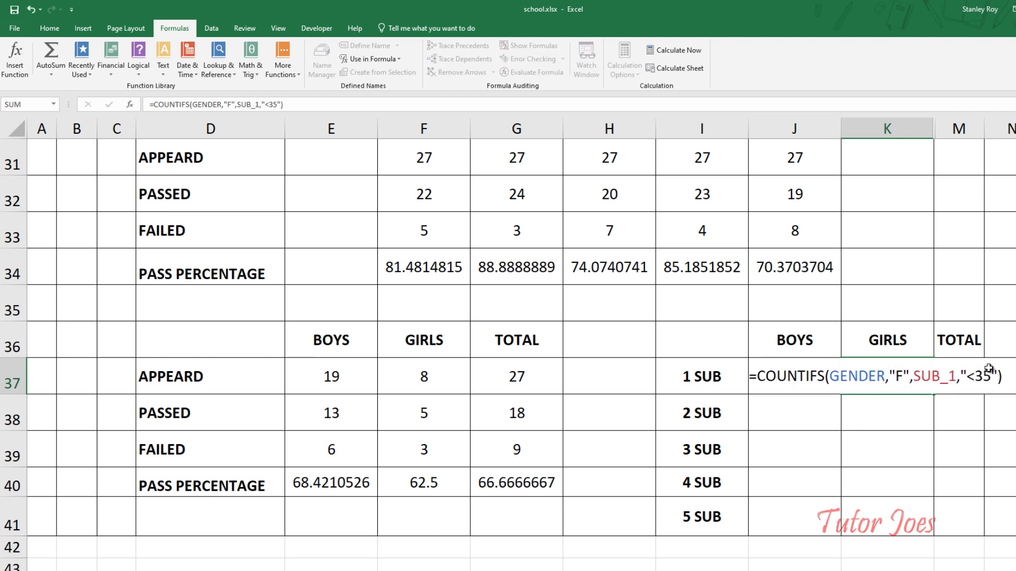
key("Return")
Scroll through the marks table and select TAMIL scores to verify the girls' count
scroll(438, 292, "up", 5)
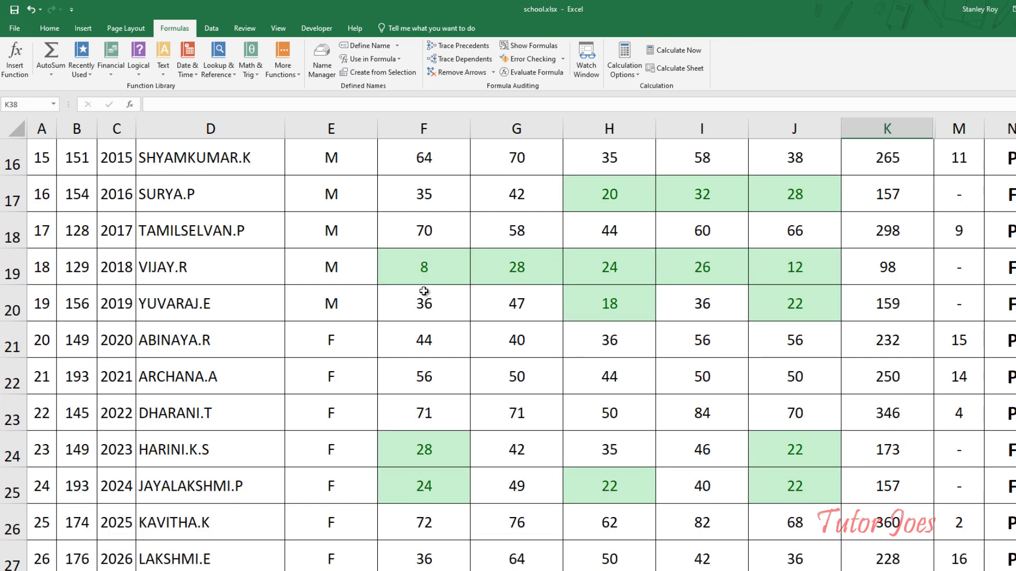
scroll(423, 290, "up", 5)
scroll(420, 265, "up", 1)
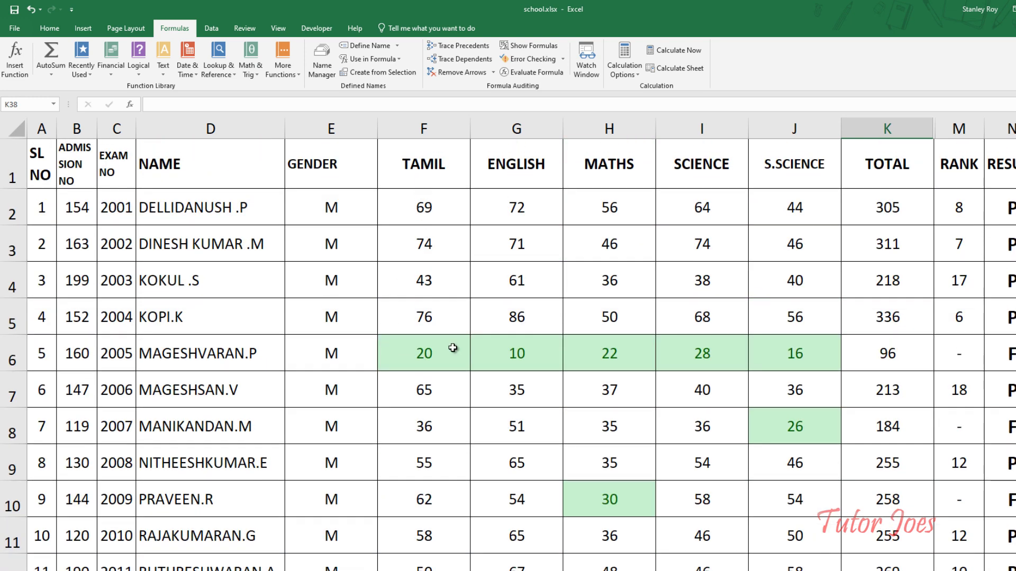
left_click_drag(366, 350, 451, 347)
scroll(427, 377, "down", 1)
scroll(325, 466, "down", 2)
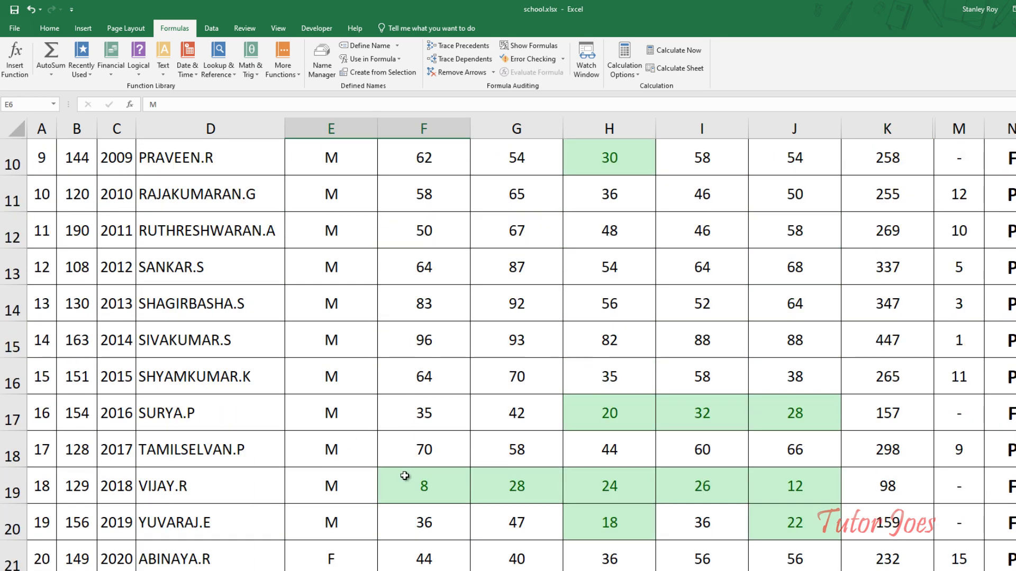
left_click_drag(334, 484, 418, 482)
scroll(423, 466, "down", 2)
scroll(337, 347, "down", 1)
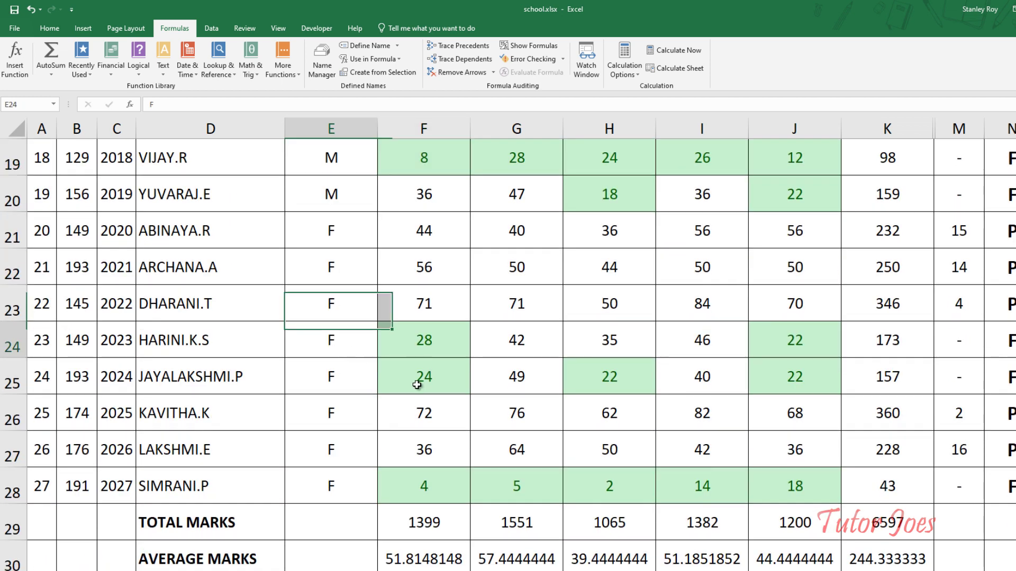
left_click_drag(333, 484, 418, 484)
scroll(802, 392, "down", 3)
Total the boys and girls 1 SUB counts in M37 with =sum(J37:K37), giving 5
scroll(802, 392, "down", 3)
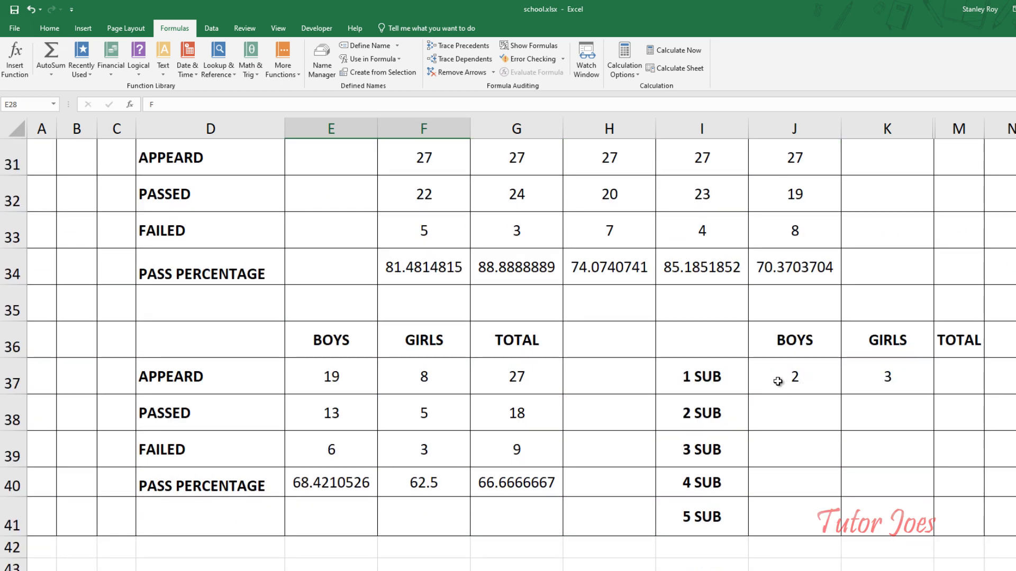
left_click(775, 381)
left_click_drag(841, 394, 873, 381)
left_click(955, 377)
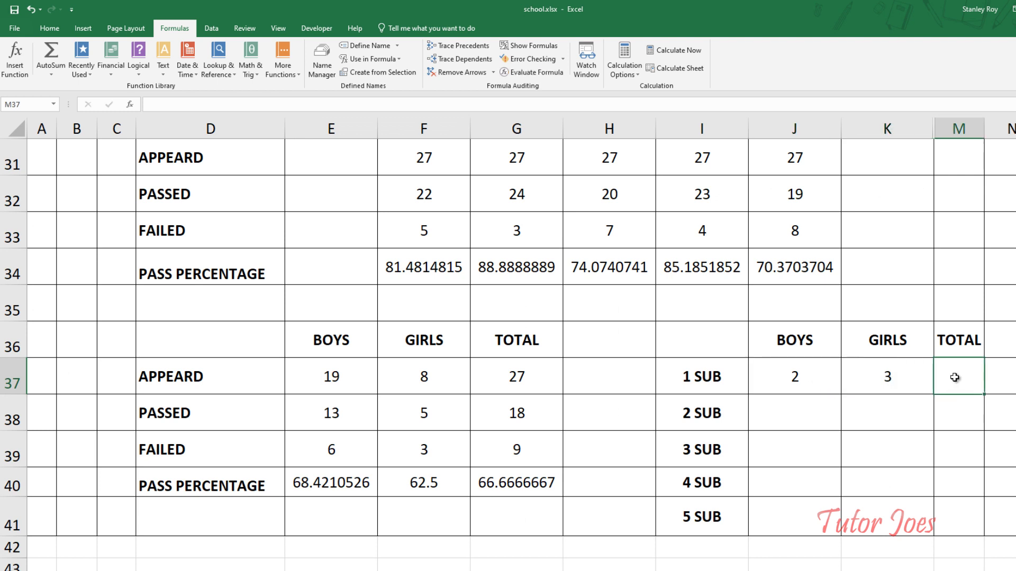
type("=sum(")
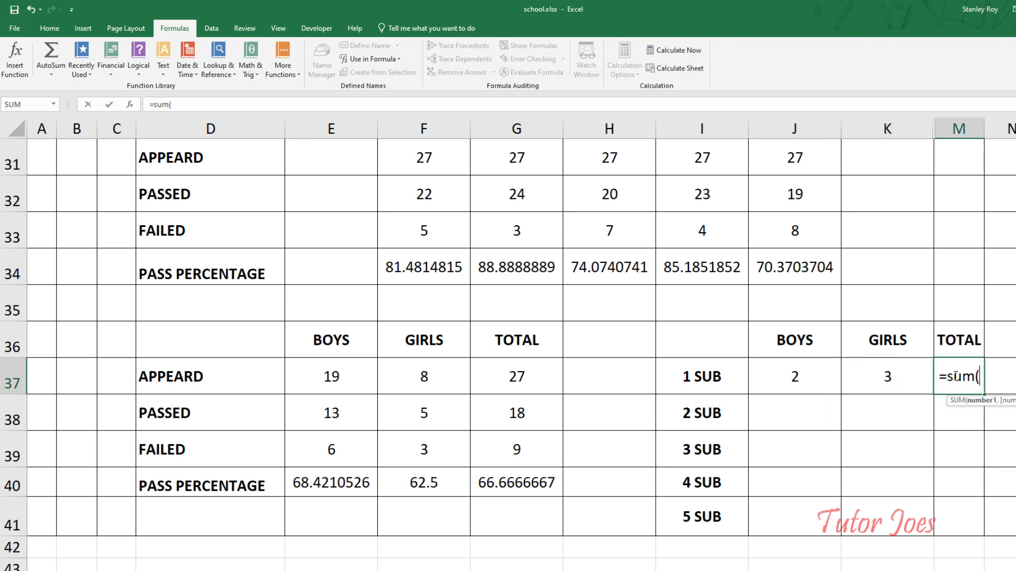
left_click_drag(804, 378, 894, 377)
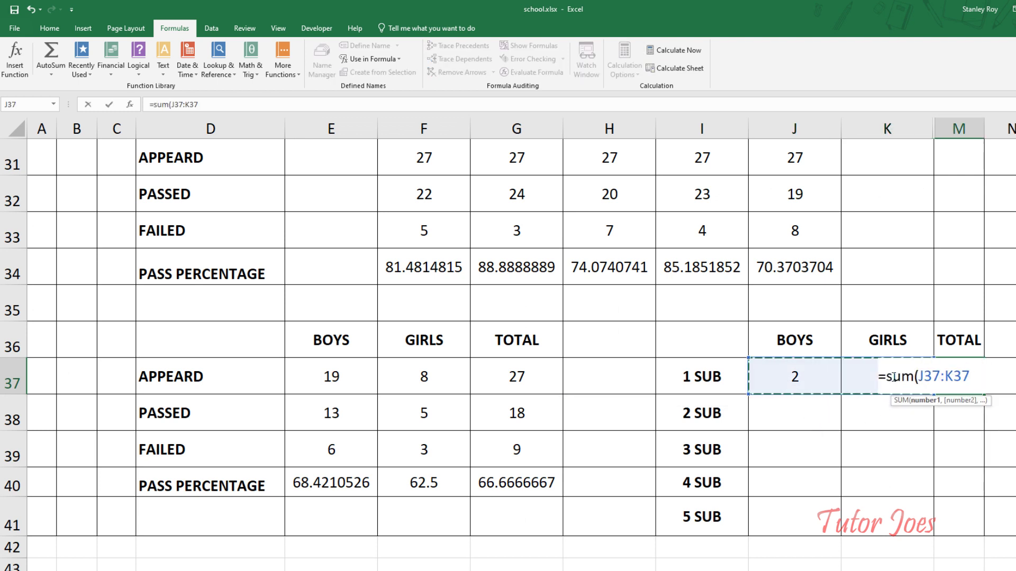
key("Return")
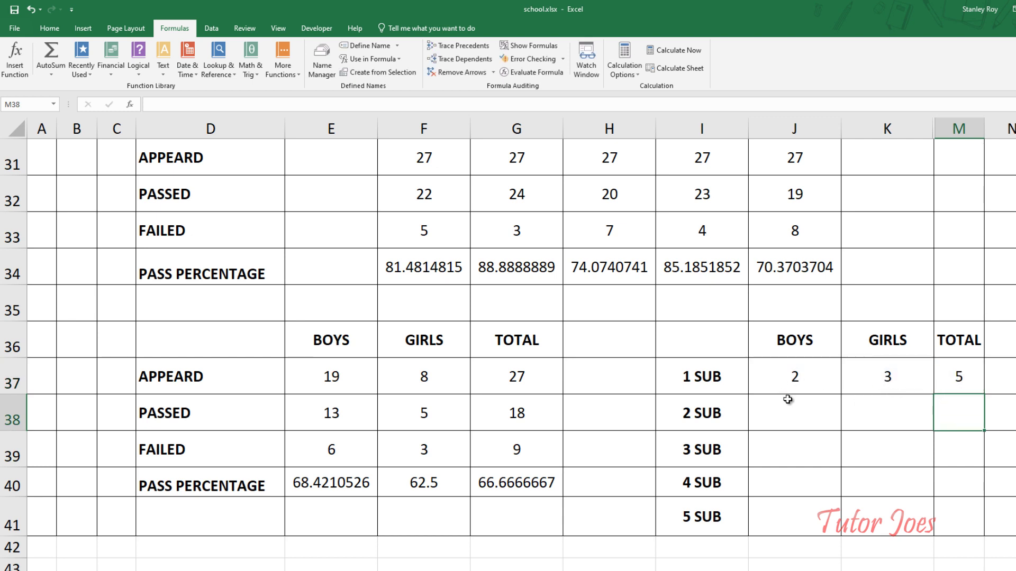
left_click(833, 392)
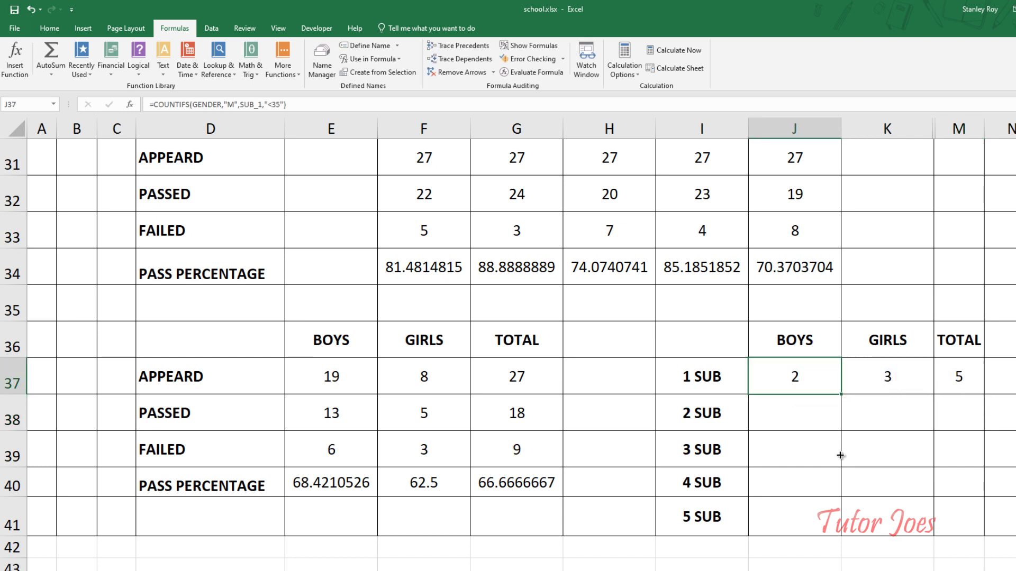
Fill the boys' and girls' 1 SUB count formulas down to the 5 SUB row
left_click_drag(840, 455, 841, 534)
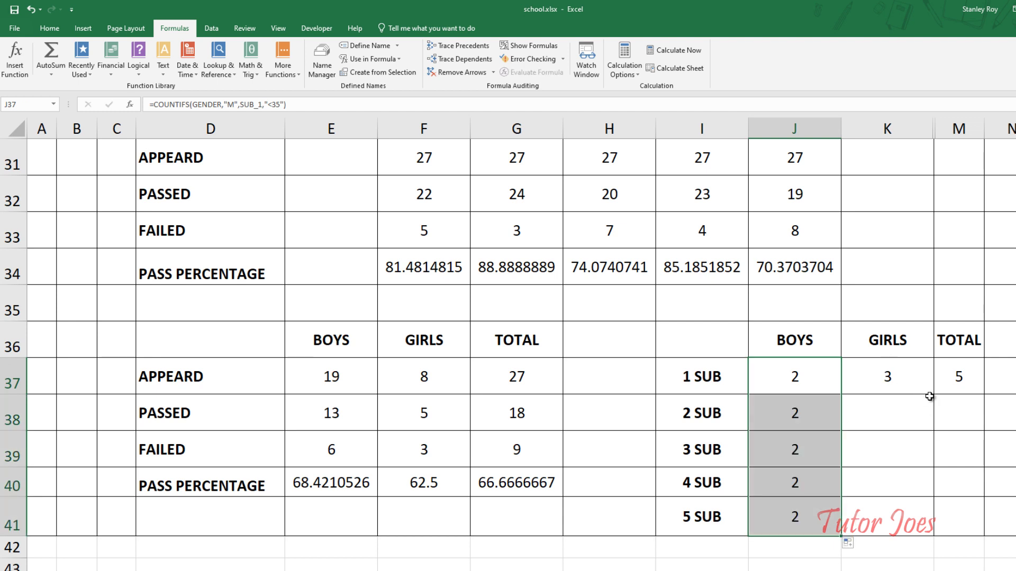
left_click(931, 394)
left_click_drag(934, 394, 935, 534)
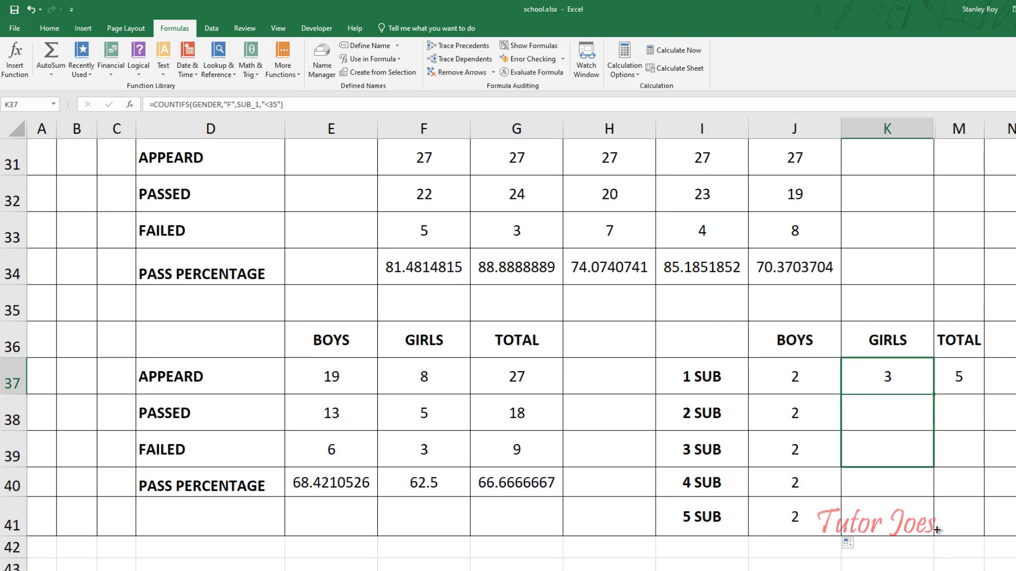
Change the boys' 2 SUB and 3 SUB formulas to use SUB_2 and SUB_3
left_click(783, 415)
double_click(783, 416)
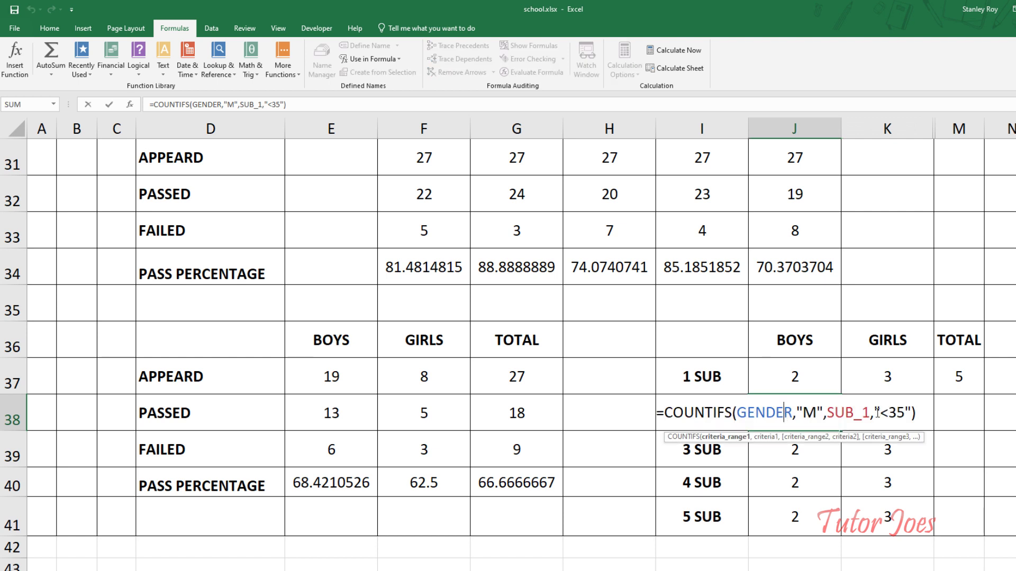
left_click(870, 413)
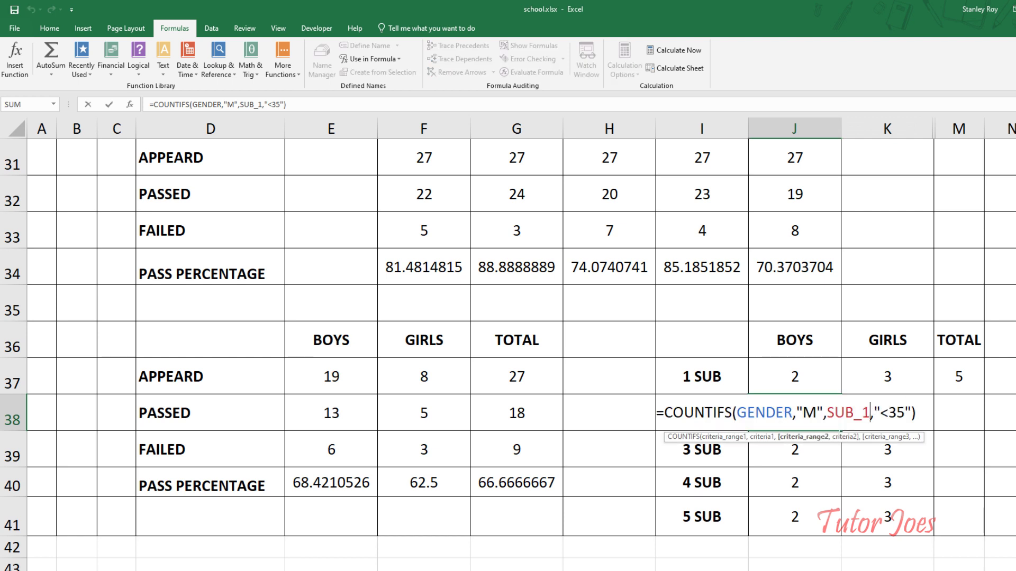
key("BackSpace")
type("2")
key("Return")
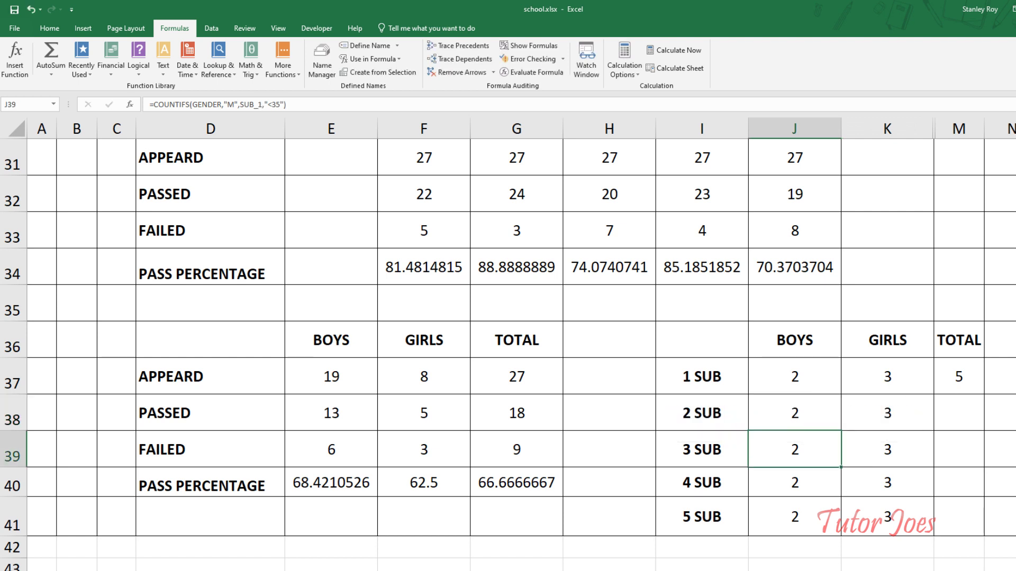
key("F2")
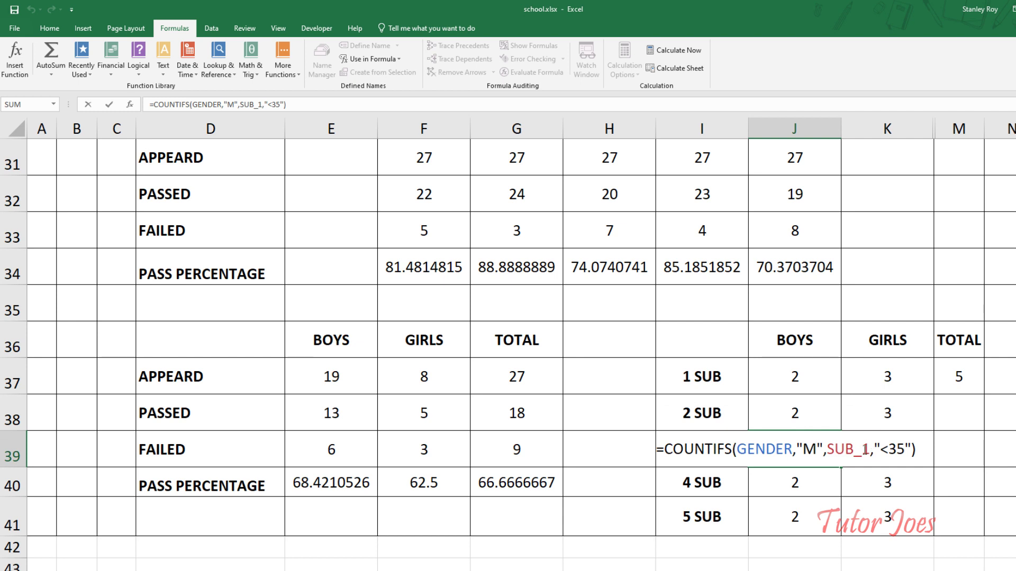
left_click(867, 449)
key("BackSpace")
type("3")
key("Return")
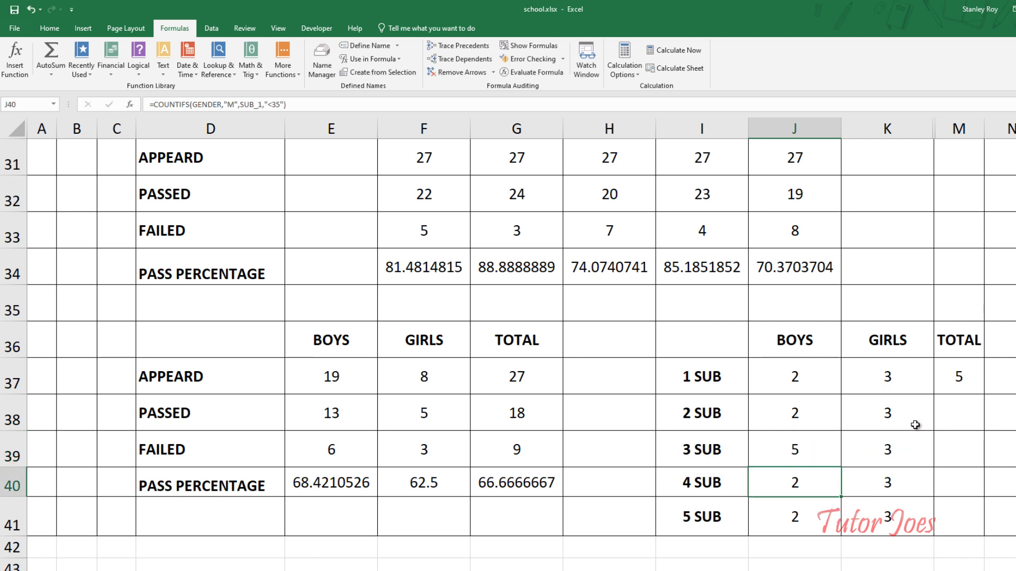
key("F2")
Change the boys' 4 SUB and 5 SUB formulas to SUB_4 and SUB_5, reading 3 and 5
left_click(872, 479)
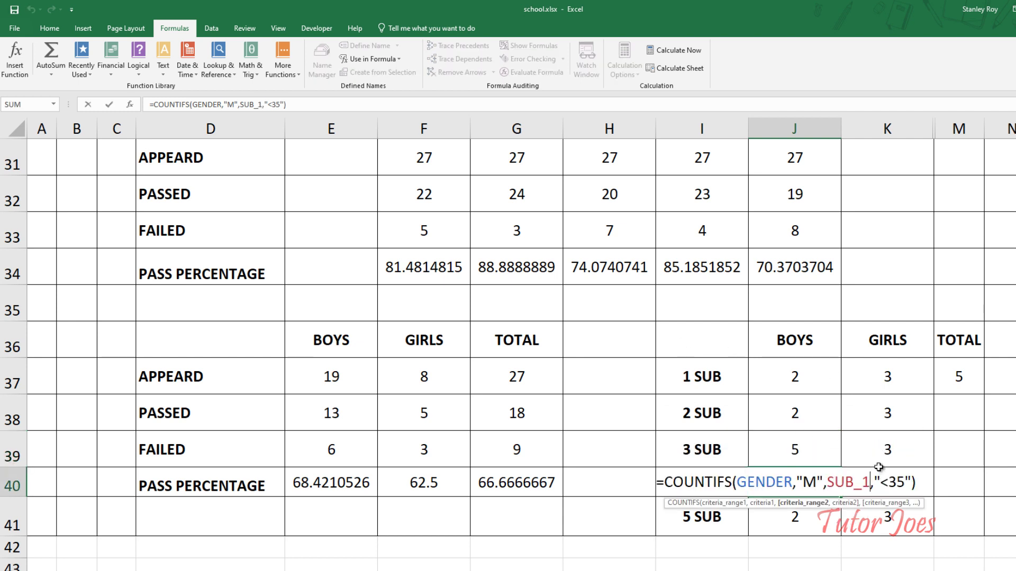
key("BackSpace")
type("4")
key("Return")
key("F2")
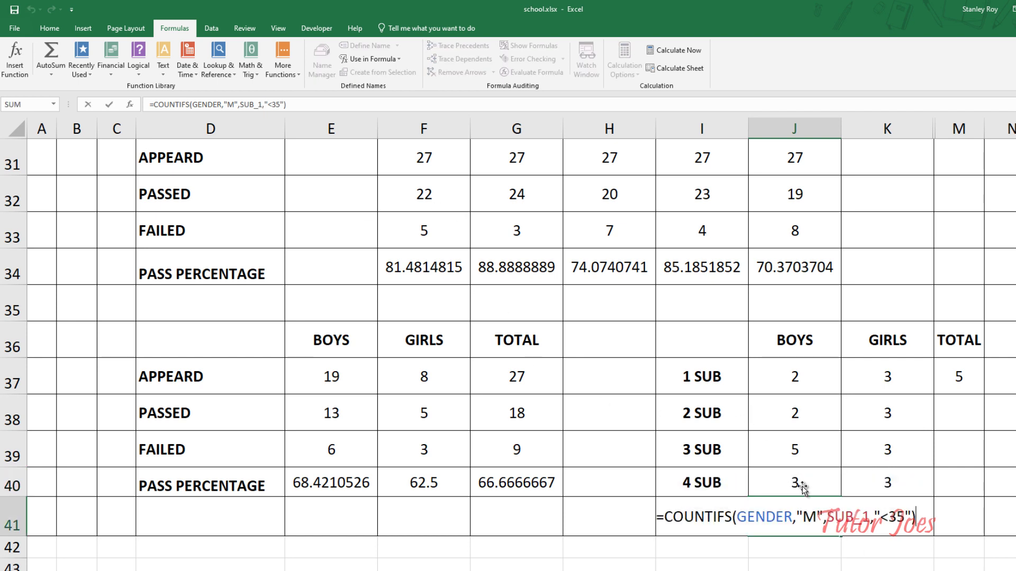
key("Left")
key("Left")
key("Left")
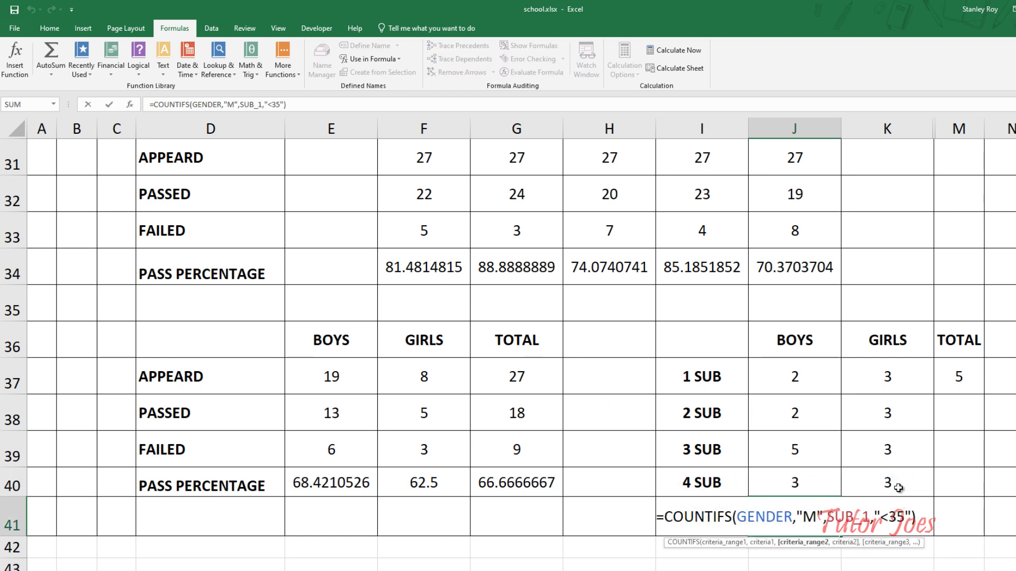
key("BackSpace")
type("5")
key("Return")
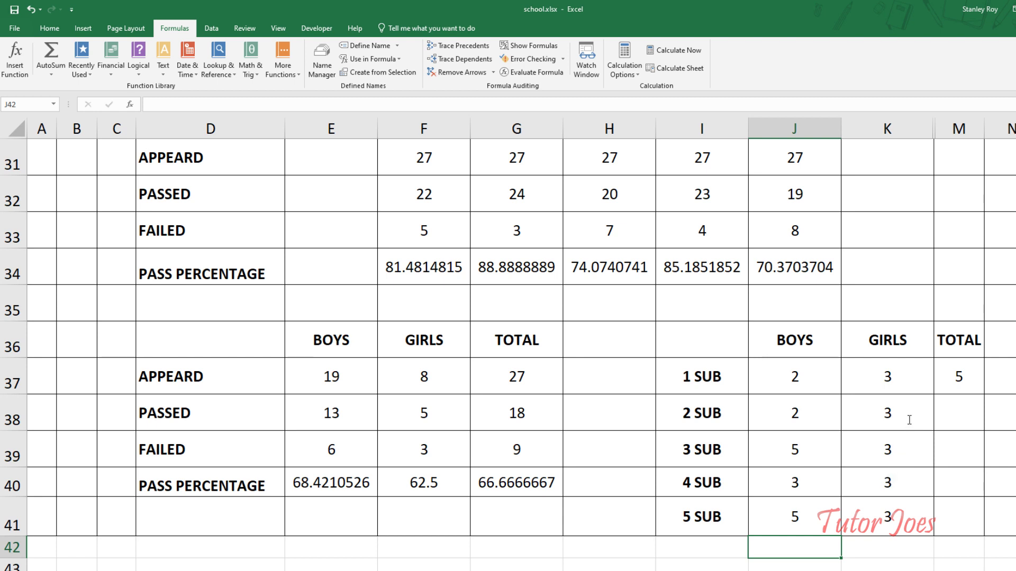
double_click(909, 418)
Switch the girls' 2 SUB and 3 SUB formulas to SUB_2 and SUB_3, reading 1 and 2
left_click(957, 417)
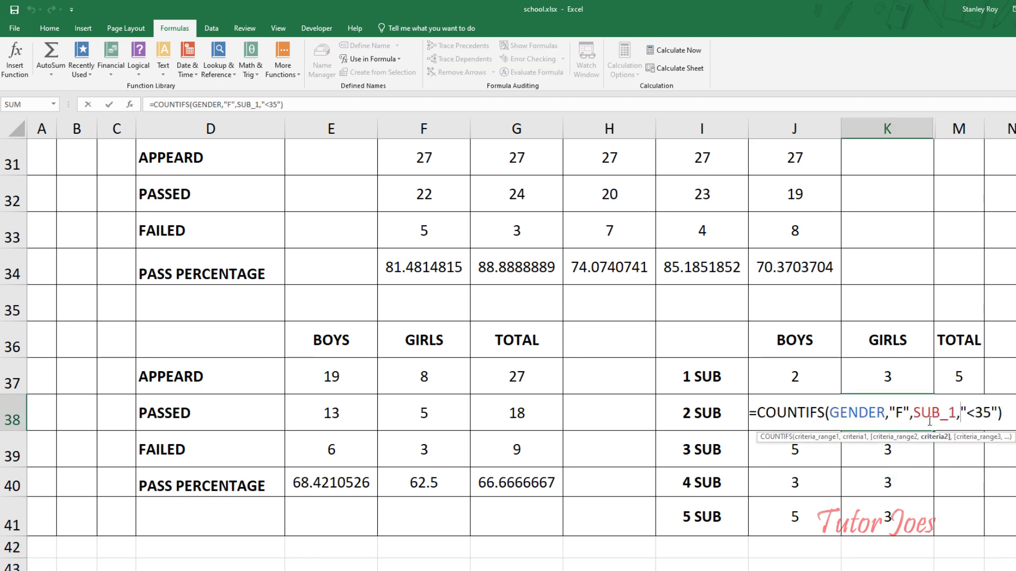
key("Left")
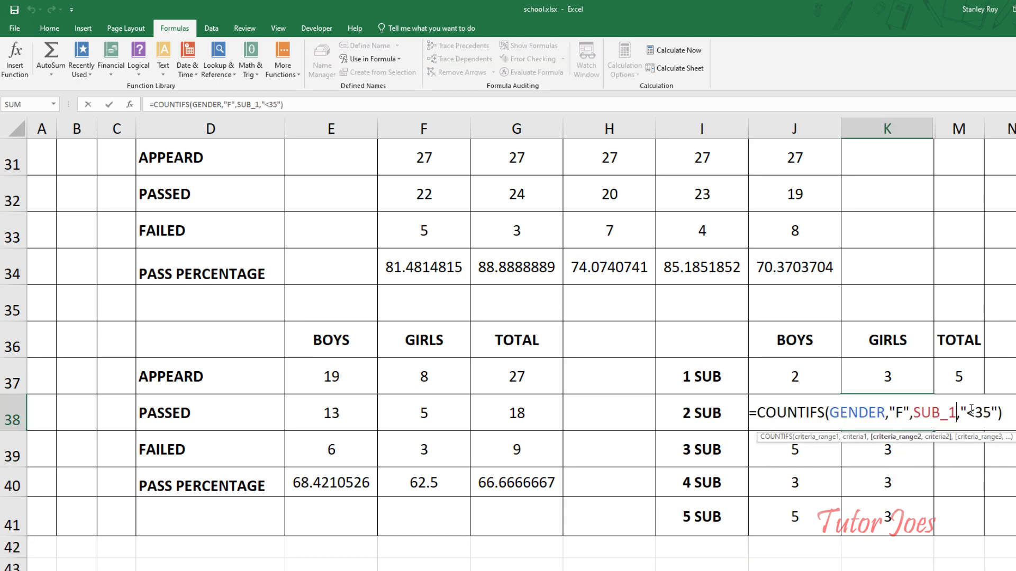
key("ctrl+Return")
key("Down")
key("F2")
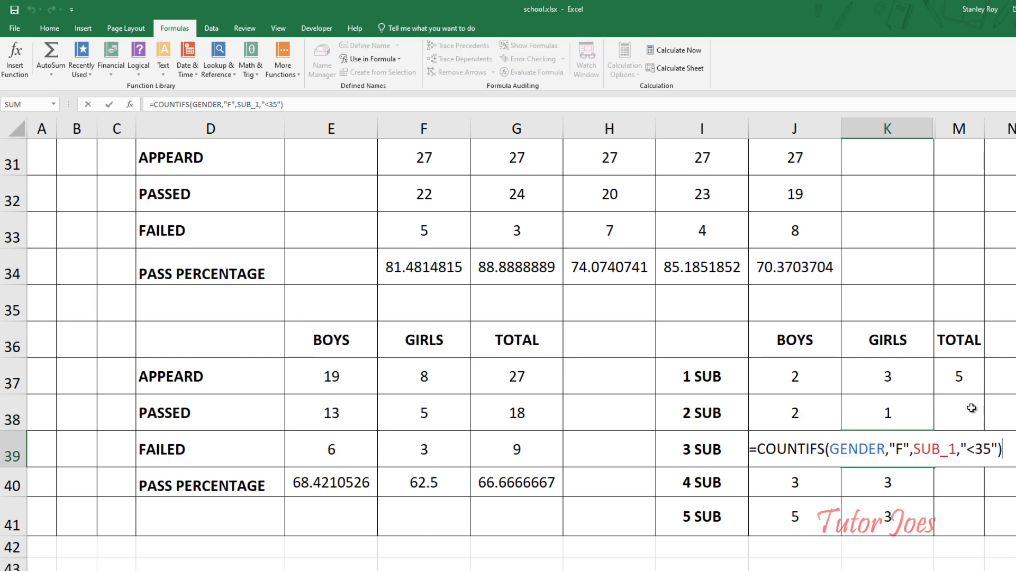
key("Left")
key("Left")
key("Left")
Switch the girls' 4 SUB and 5 SUB formulas to SUB_4 and SUB_5, reading 1 and 3
key("Left")
key("Left")
key("Left")
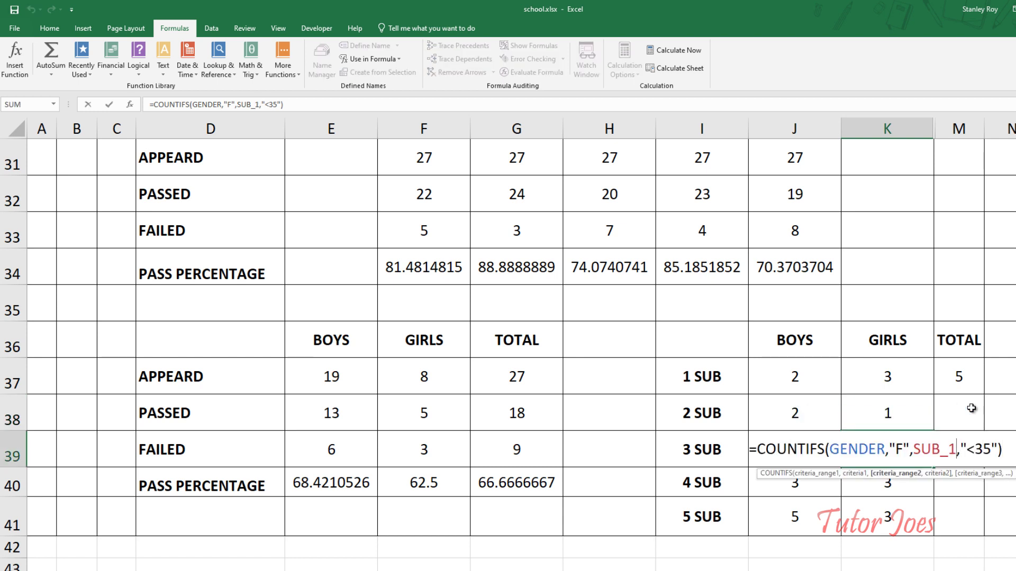
key("BackSpace")
type("3")
key("Return")
key("F2")
key("Left")
key("Left")
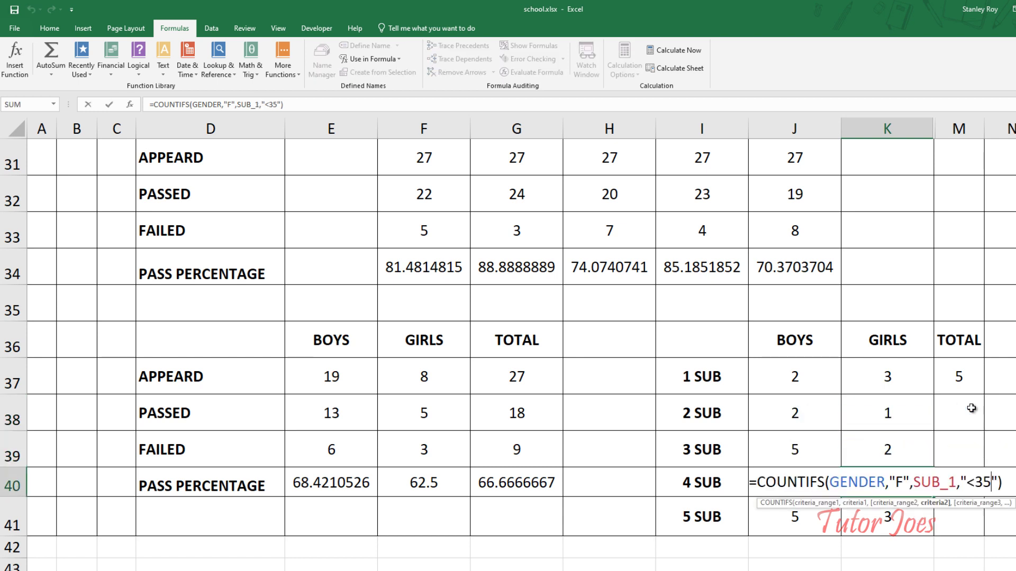
key("Left")
key("Left")
key("Left")
key("BackSpace")
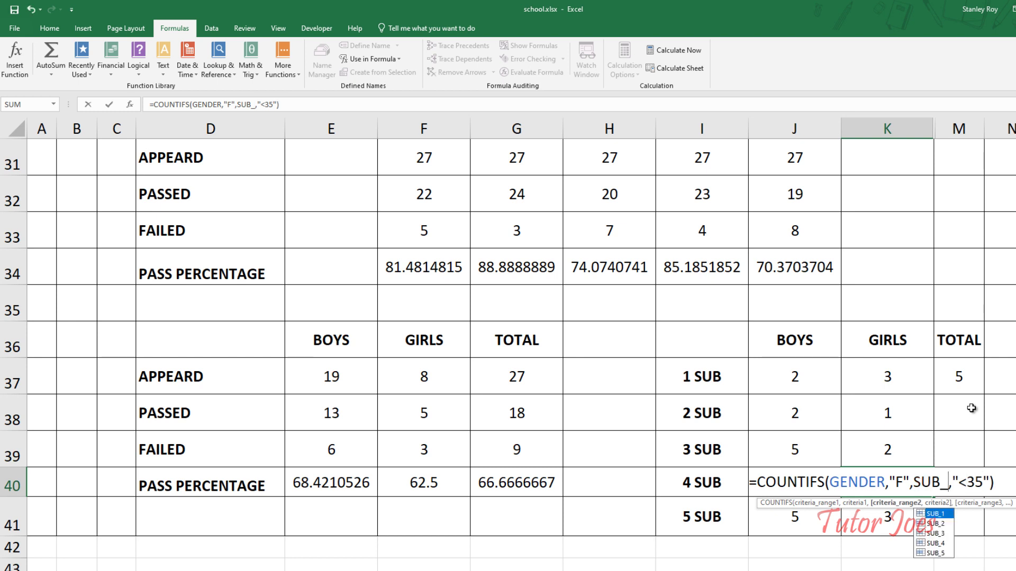
type("4")
key("Return")
key("F2")
key("Left")
key("Left")
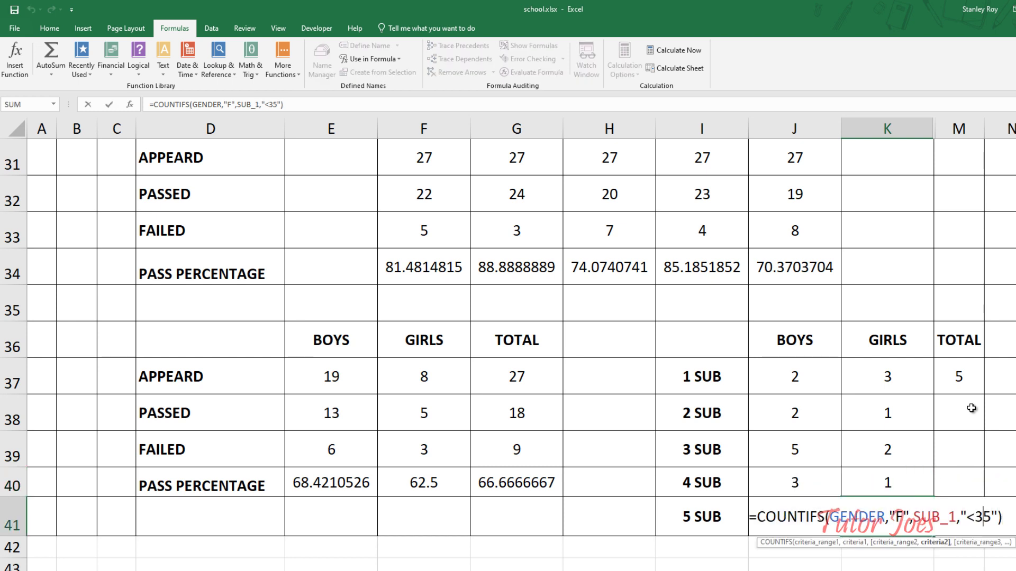
key("Left")
key("Left")
key("Left")
key("Left")
key("Left")
key("BackSpace")
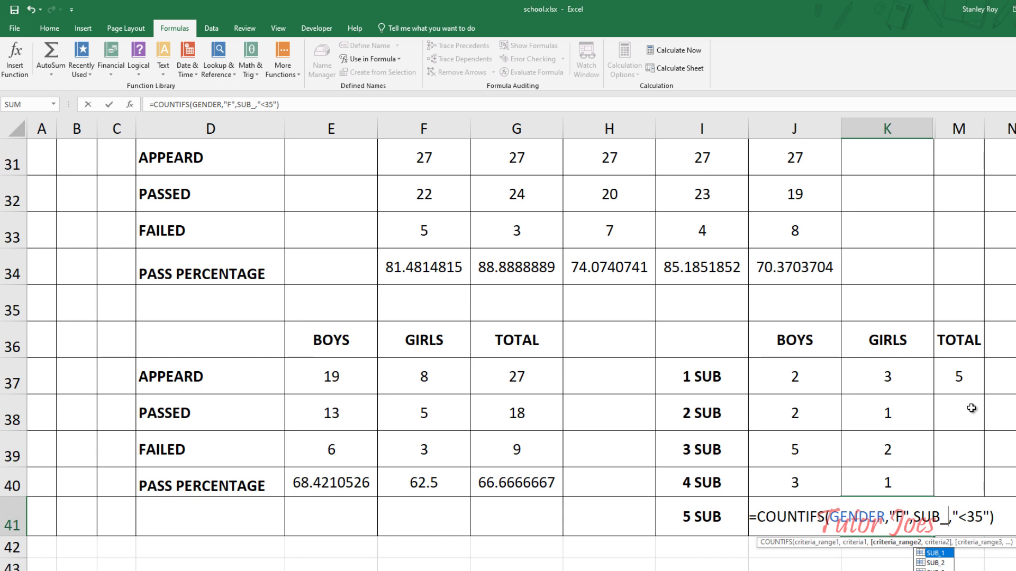
type("5")
key("Return")
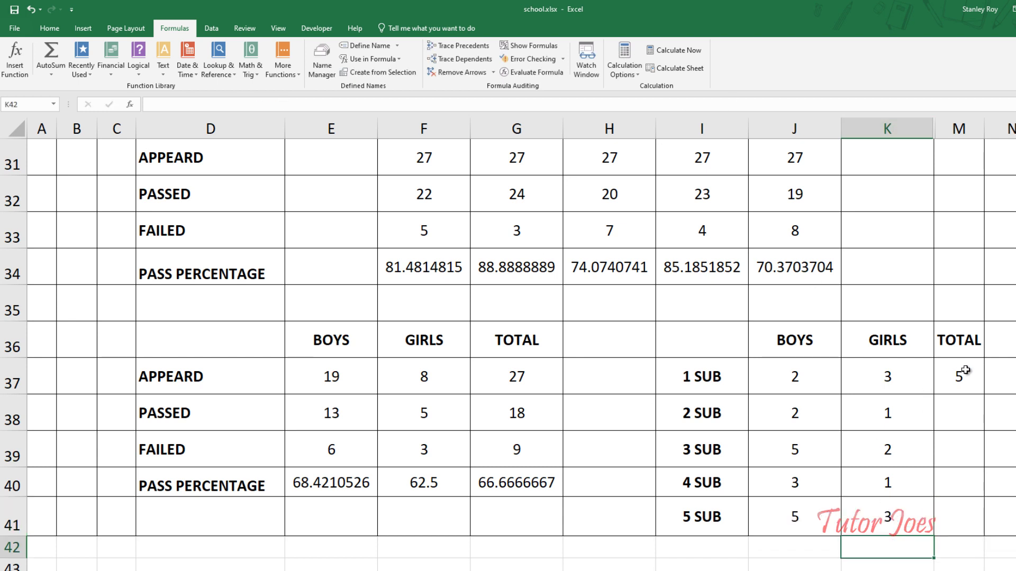
left_click(968, 374)
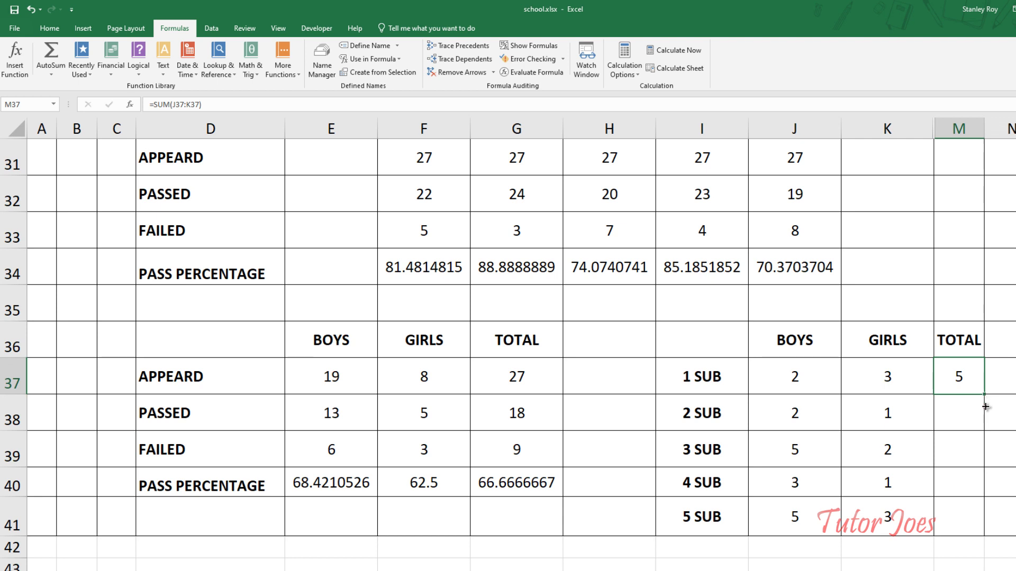
Copy M37's SUM formula down to M41 so 2–5 SUB totals read 3, 7, 4 and 8
left_click_drag(985, 406, 981, 531)
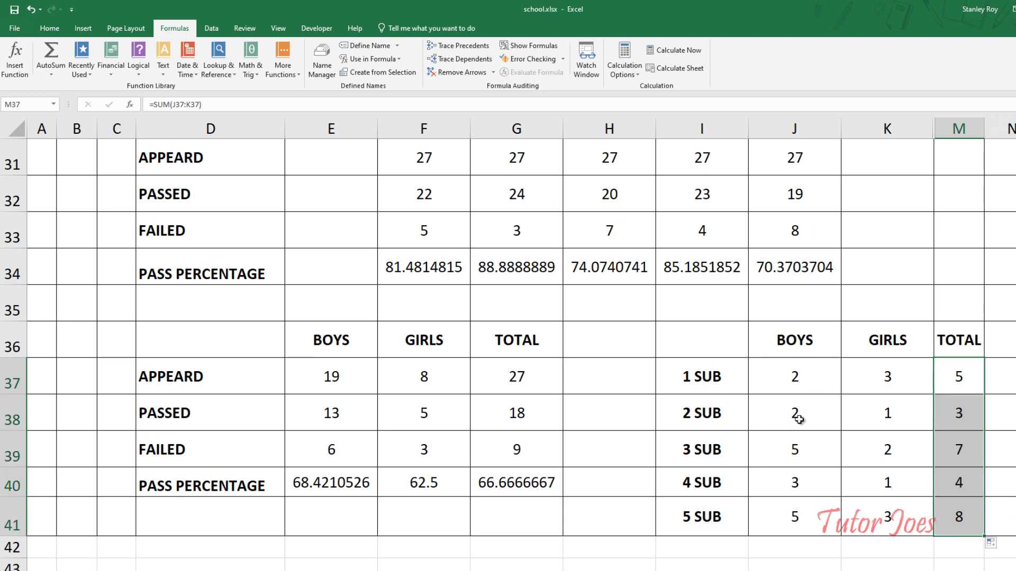
left_click_drag(794, 412, 895, 410)
scroll(511, 344, "up", 10)
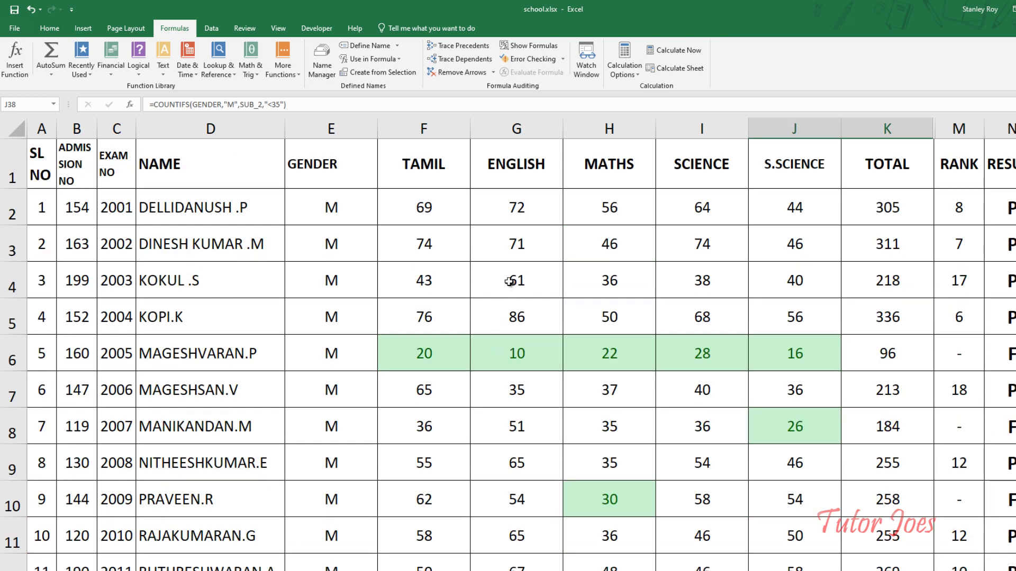
Check the failing English marks in rows 6 and 19 and the last student's mark
left_click(528, 342)
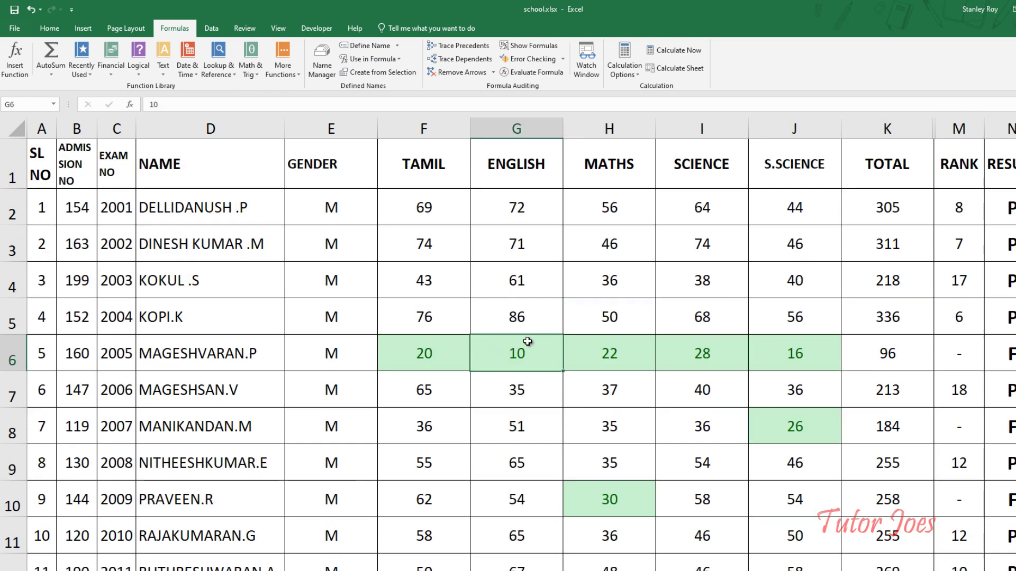
scroll(528, 341, "down", 4)
left_click(522, 384)
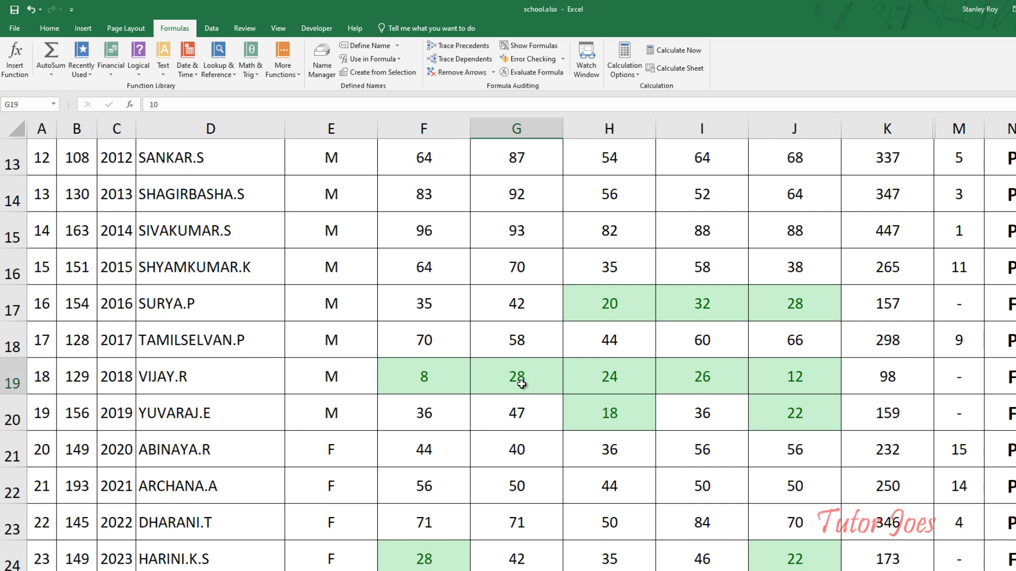
scroll(521, 385, "down", 2)
left_click(529, 482)
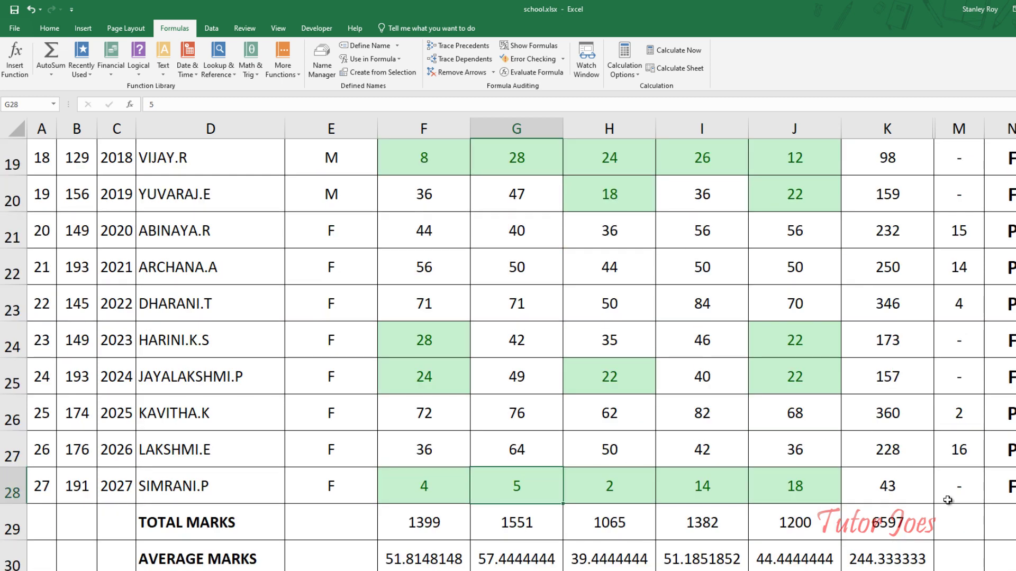
scroll(947, 500, "down", 3)
left_click_drag(818, 522, 921, 523)
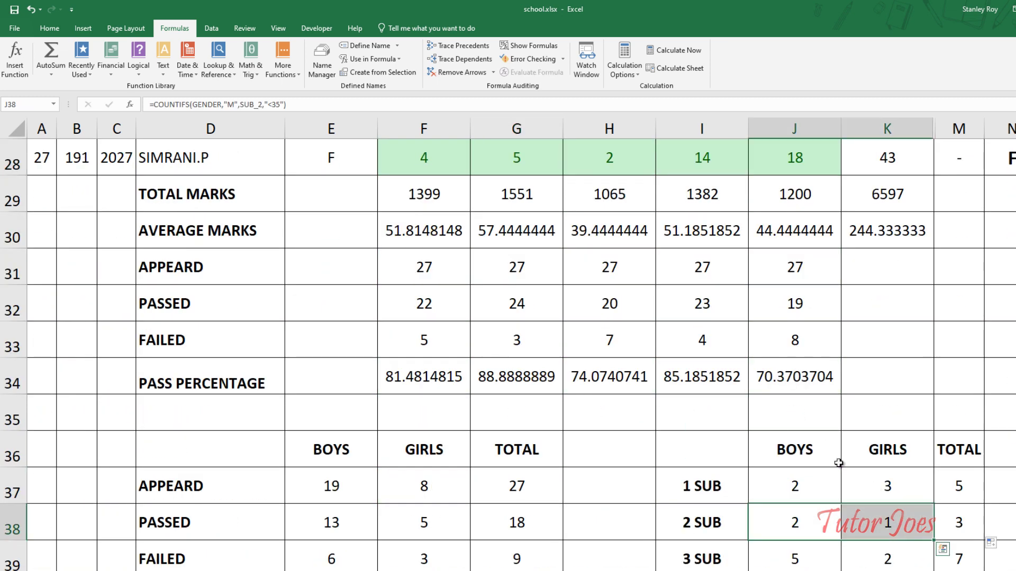
Scroll up and down the marks sheet to verify the failure totals against the marks
scroll(839, 463, "down", 1)
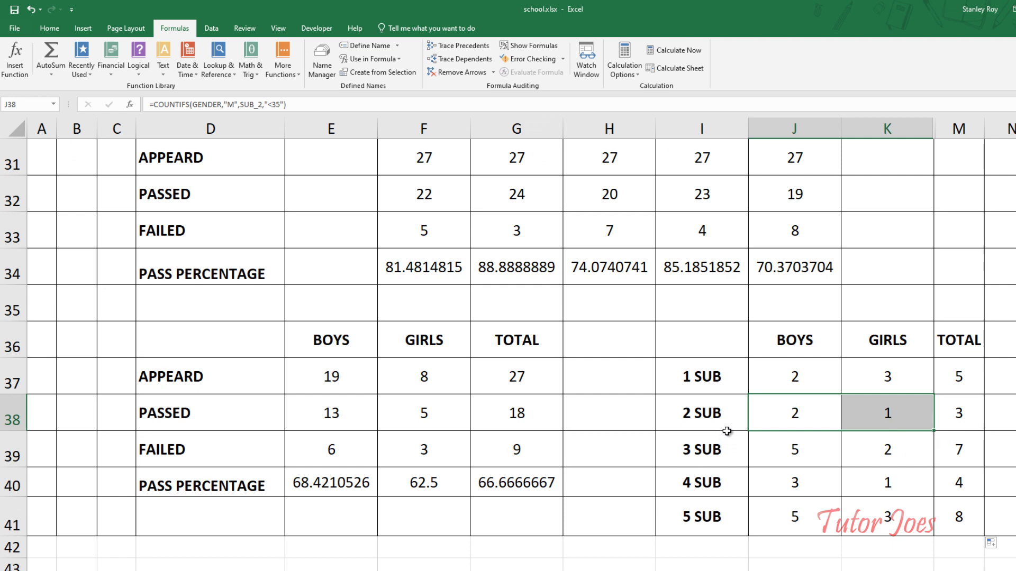
scroll(727, 431, "up", 6)
scroll(730, 408, "up", 3)
scroll(840, 329, "up", 1)
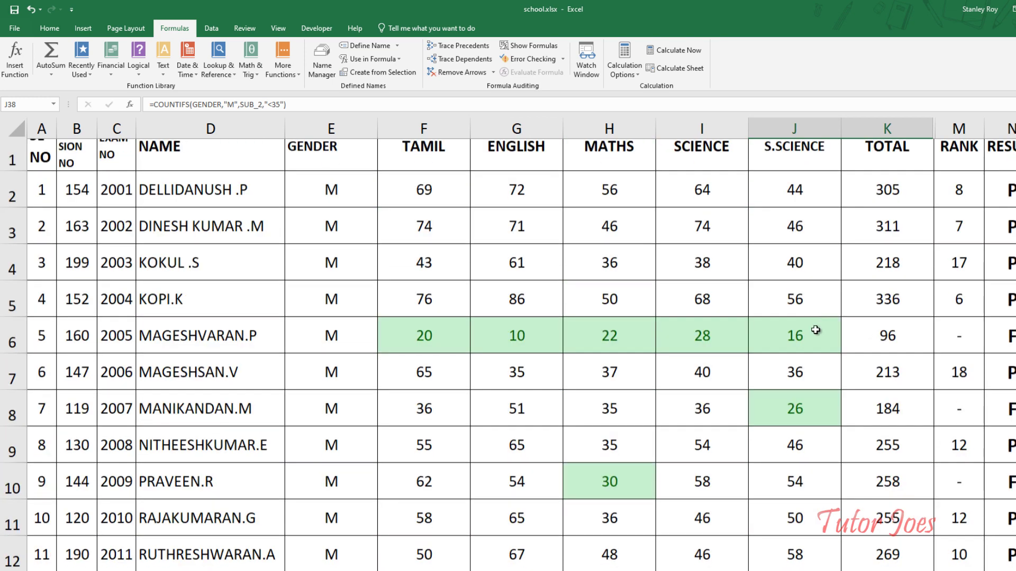
scroll(794, 317, "down", 6)
scroll(778, 363, "down", 4)
scroll(782, 363, "down", 1)
scroll(746, 403, "up", 1)
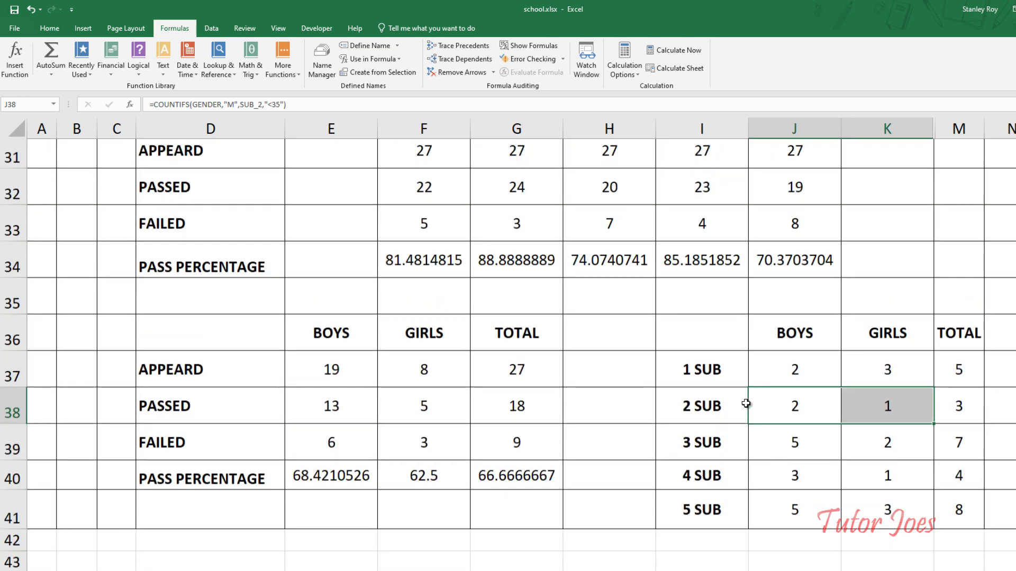